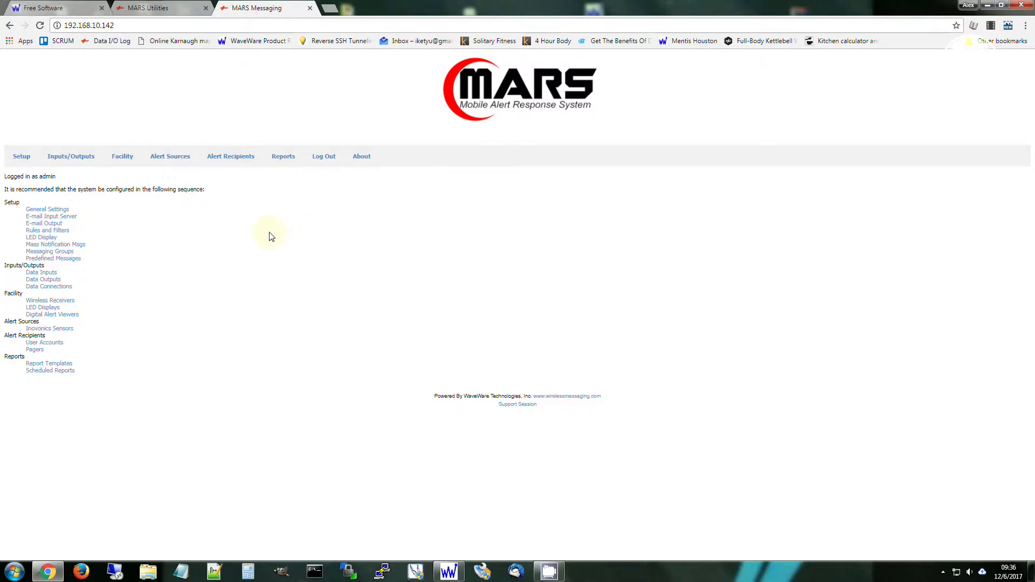
Add a new data input named "Inovonics" in the Data Inputs configuration.
mouse_move(75, 156)
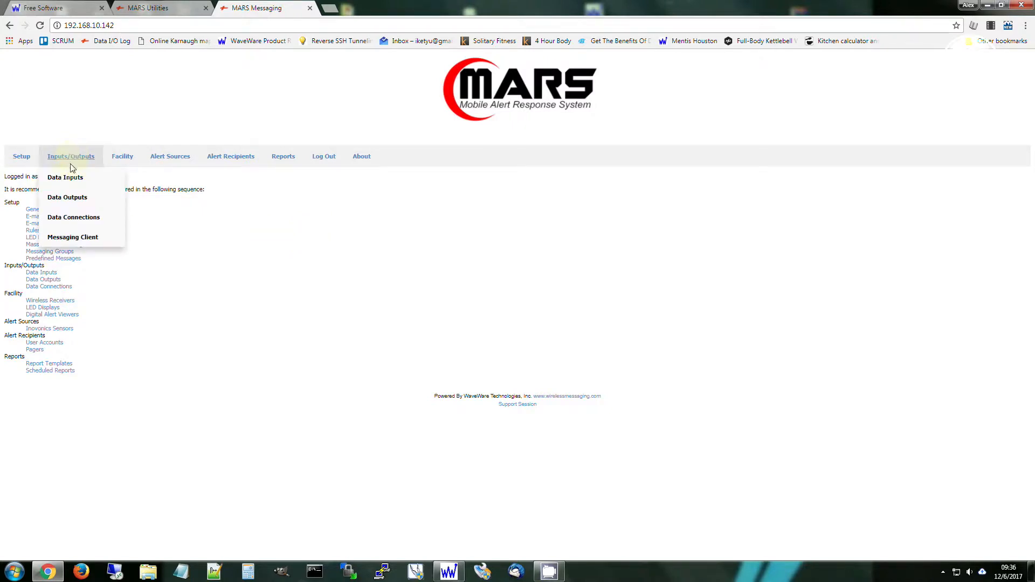
left_click(68, 178)
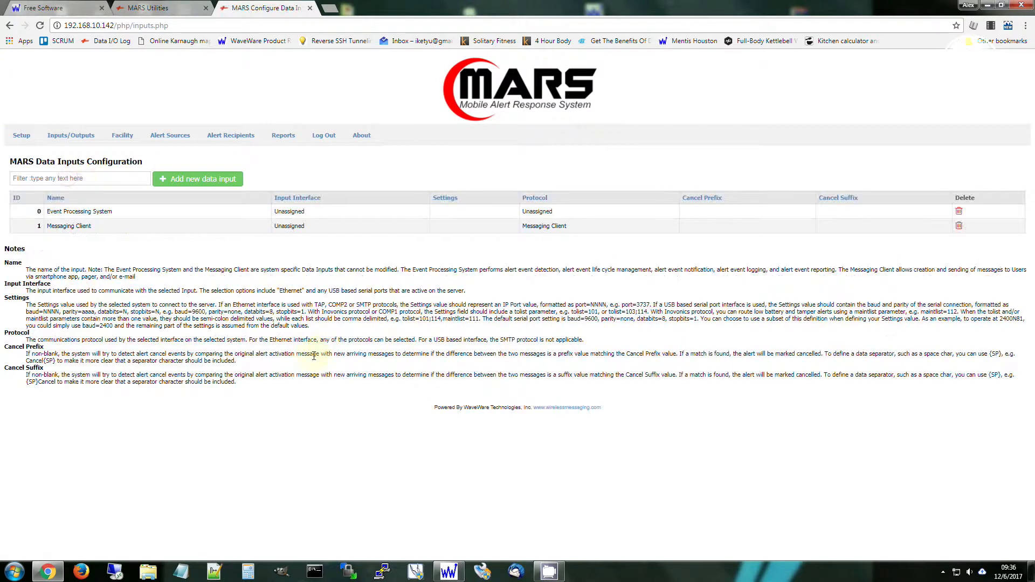
mouse_move(72, 134)
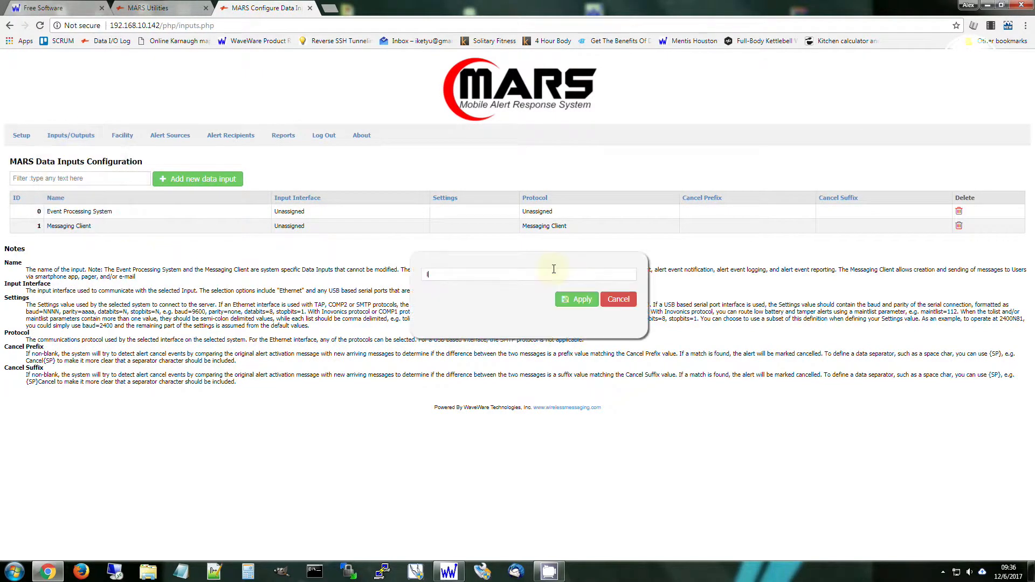
type("Inovonics")
left_click(574, 306)
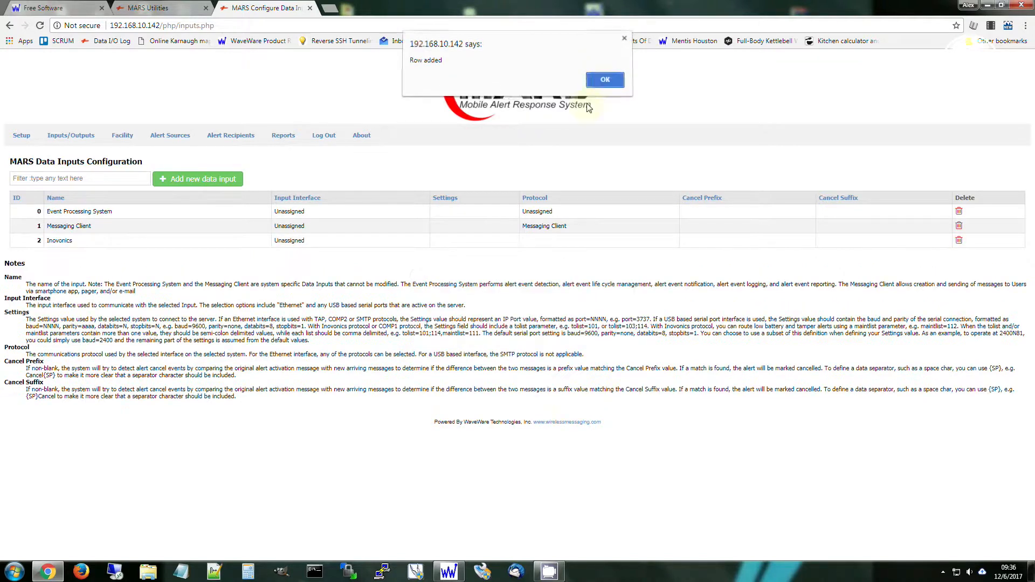
left_click(605, 80)
Set the Inovonics data input's interface to USB1 and its protocol to Inovonics.
left_click(322, 241)
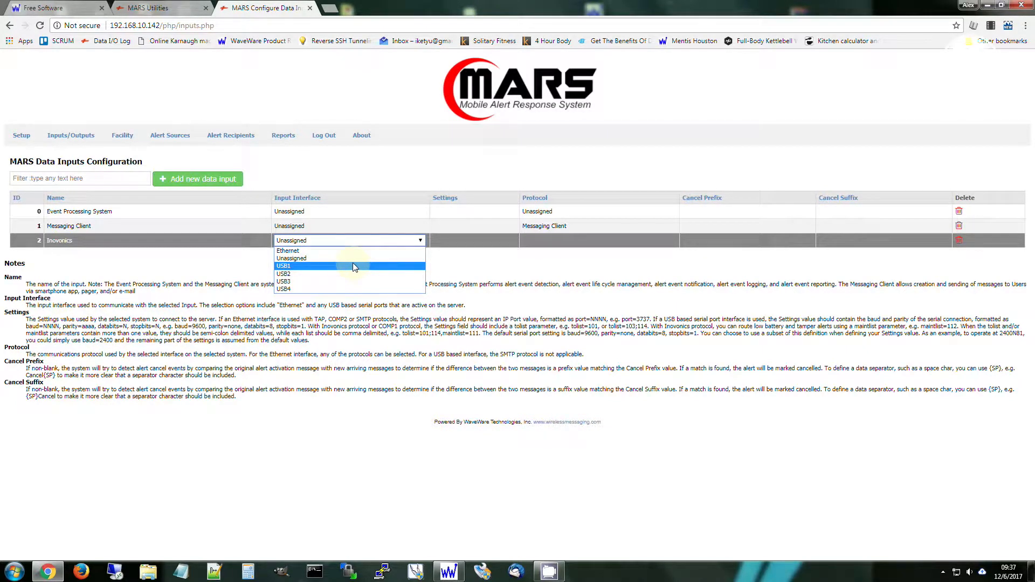
left_click(335, 265)
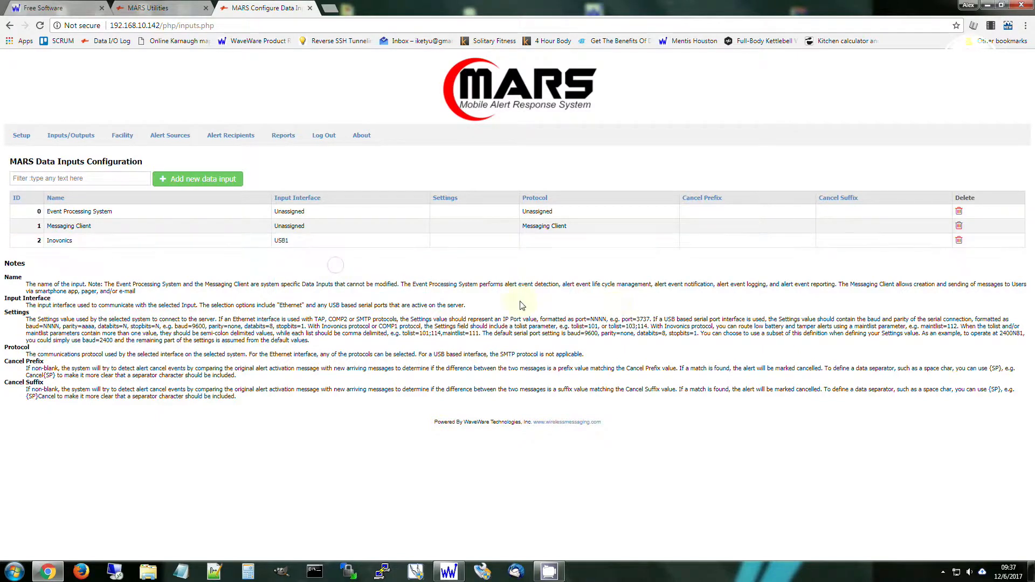
left_click(594, 239)
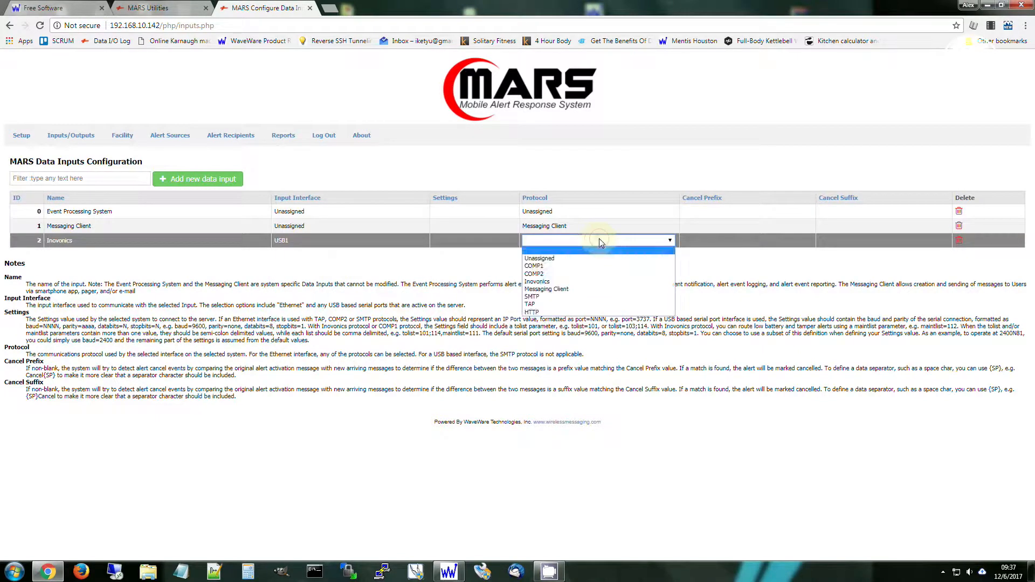
left_click(591, 280)
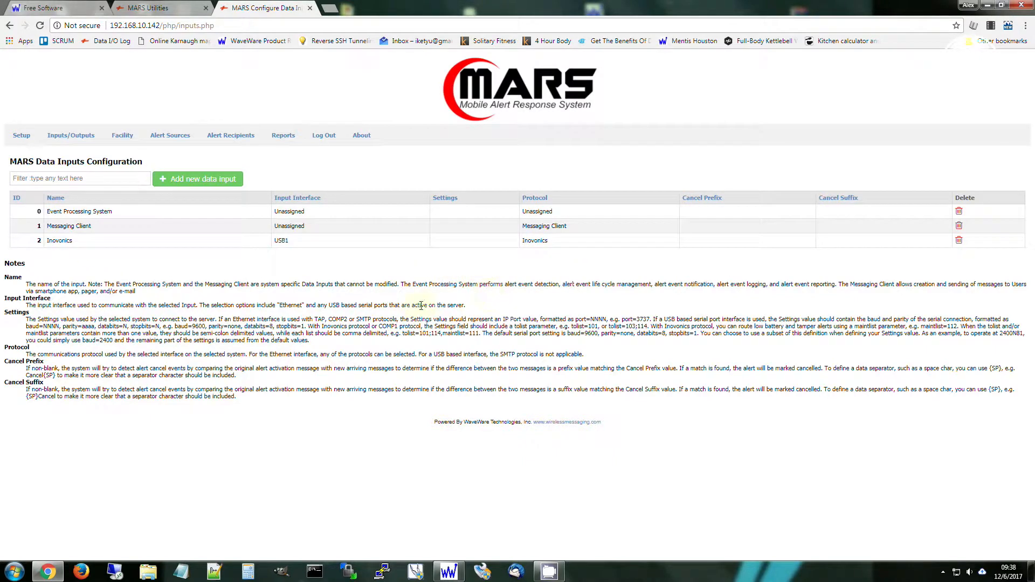
Set the Inovonics data input's settings to "tolist=101,maintlist=102", following the format example in the notes.
left_click_drag(403, 333, 481, 334)
left_click(474, 294)
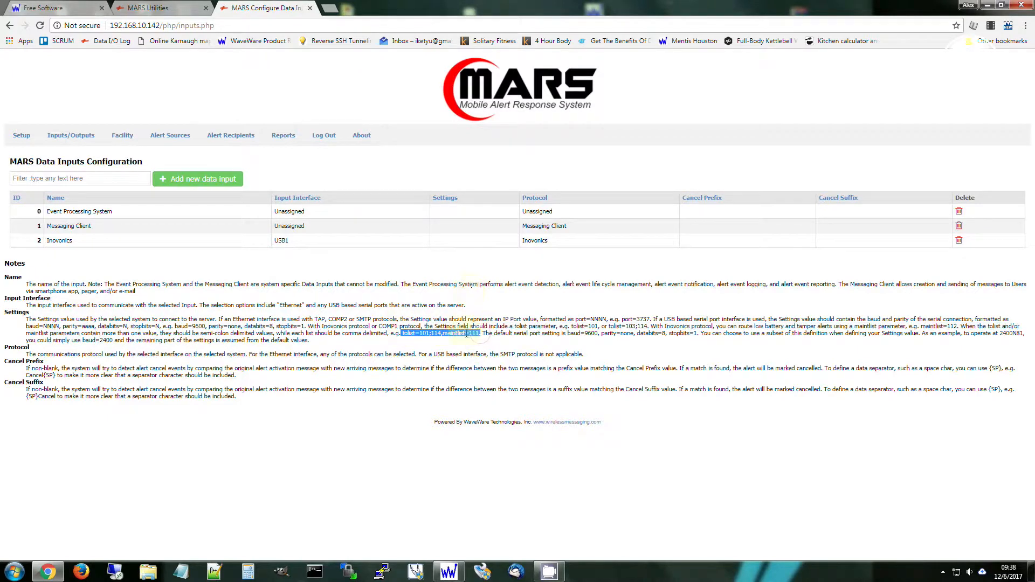
left_click(462, 240)
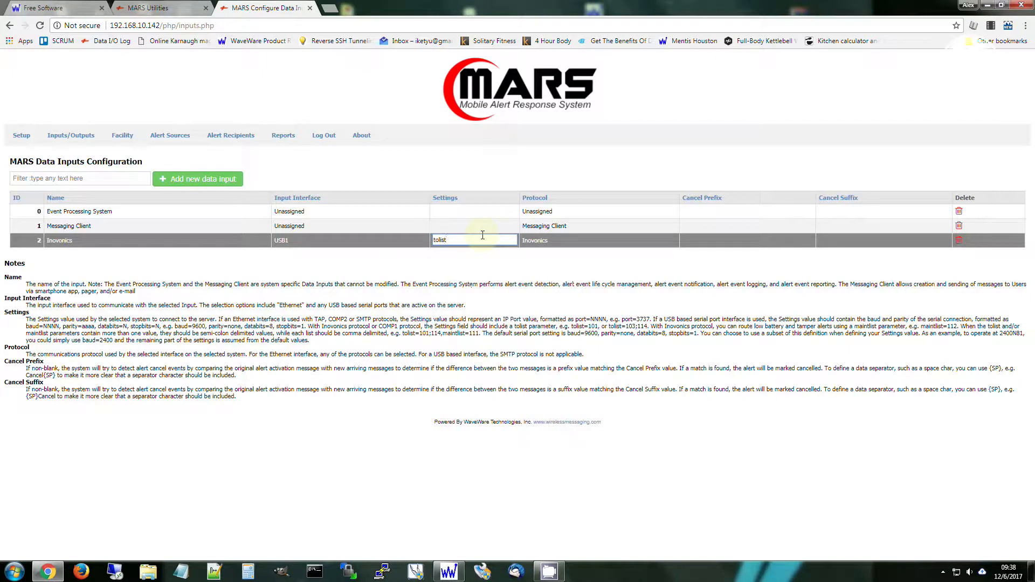
type("tolist=")
type("101,maintlis")
type("t=")
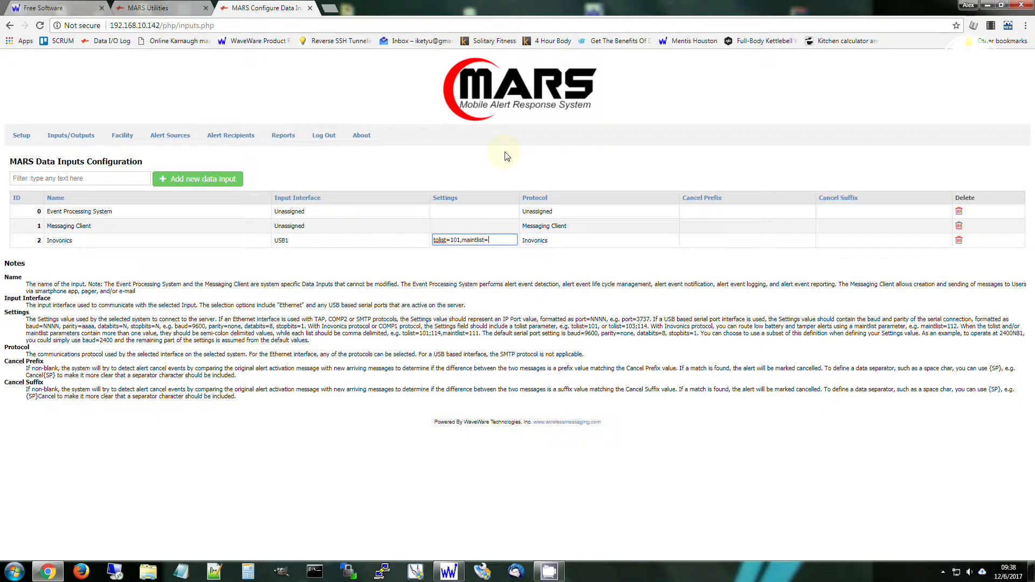
type("102")
key("Return")
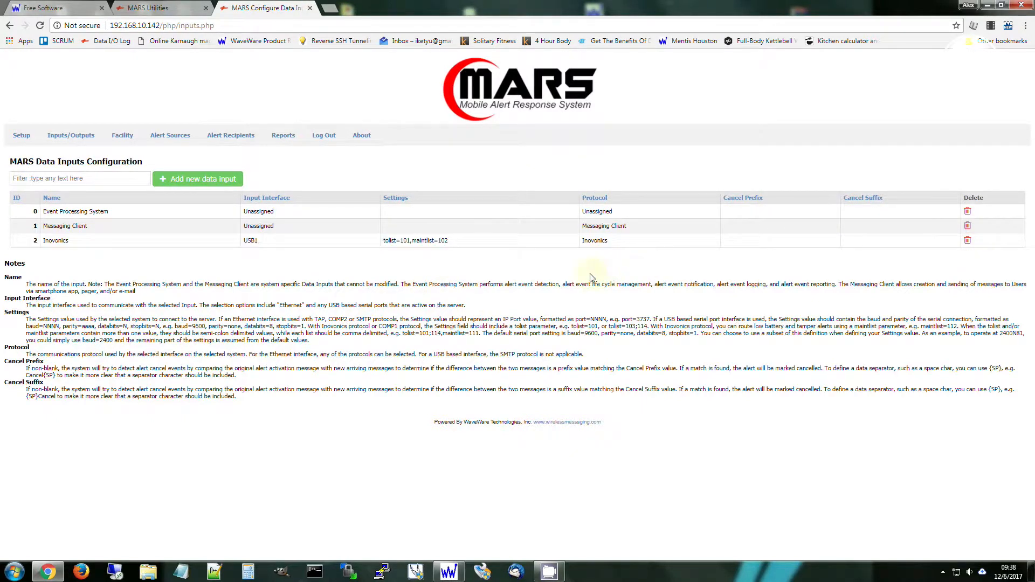
Add a new data output named "TAP Out" in the Data Outputs configuration.
mouse_move(76, 141)
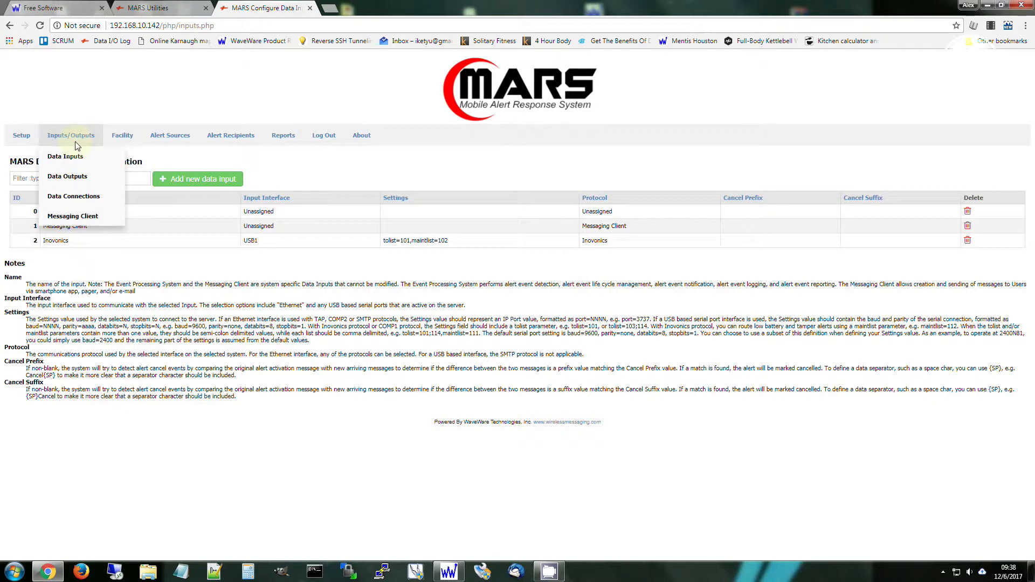
left_click(77, 180)
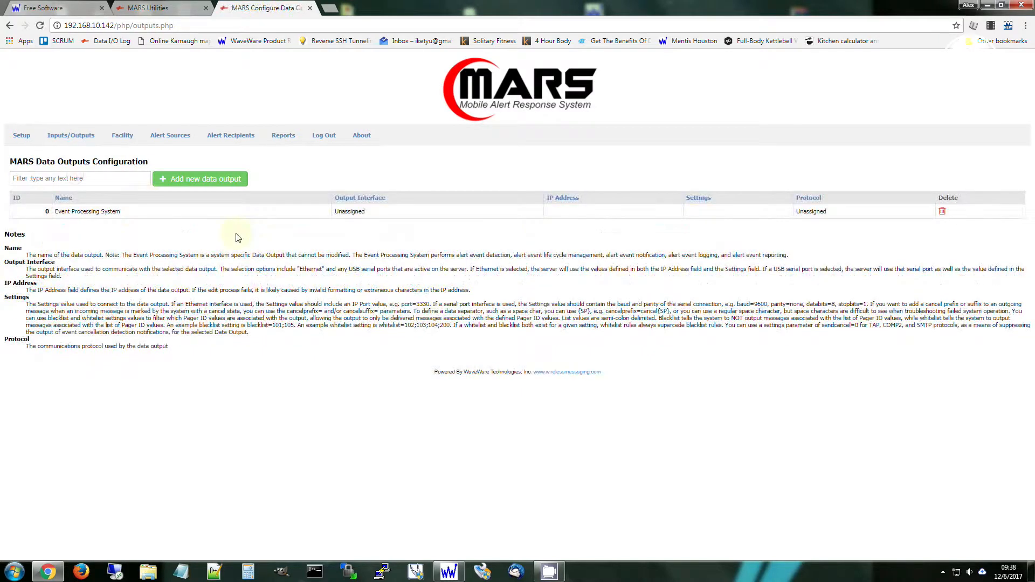
left_click(210, 185)
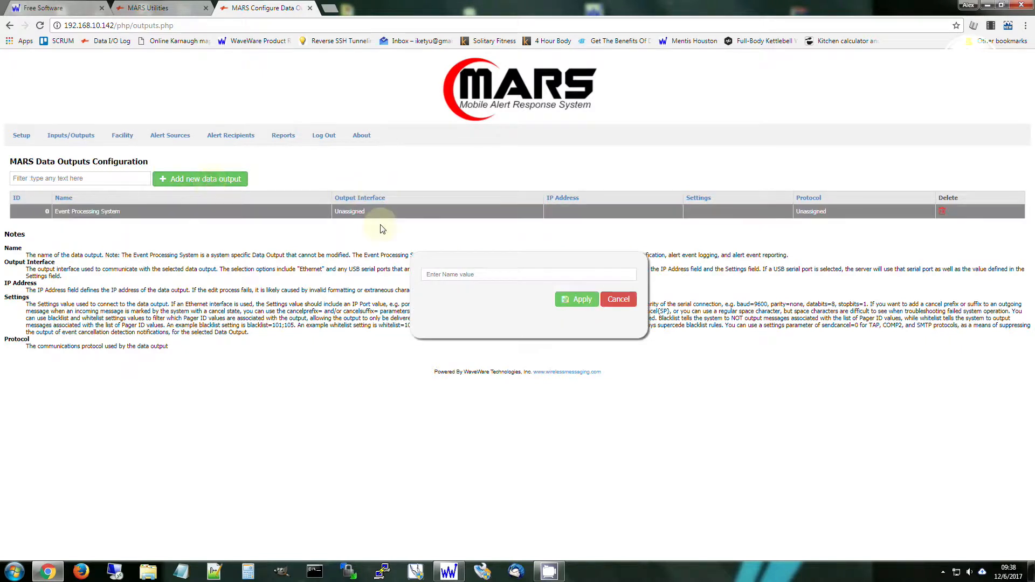
left_click(543, 272)
type("T")
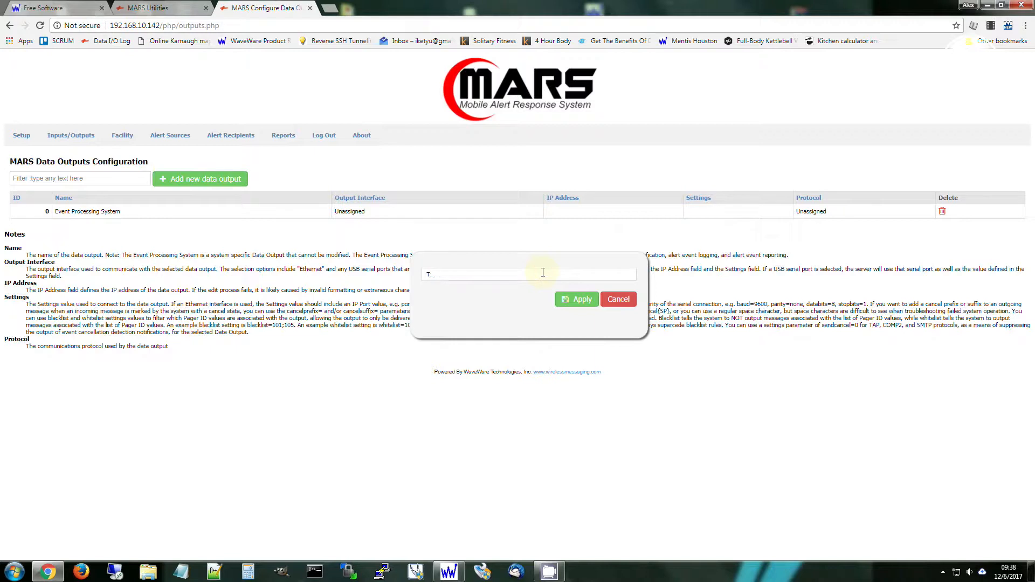
type("ap AP Out")
left_click(578, 300)
left_click(605, 82)
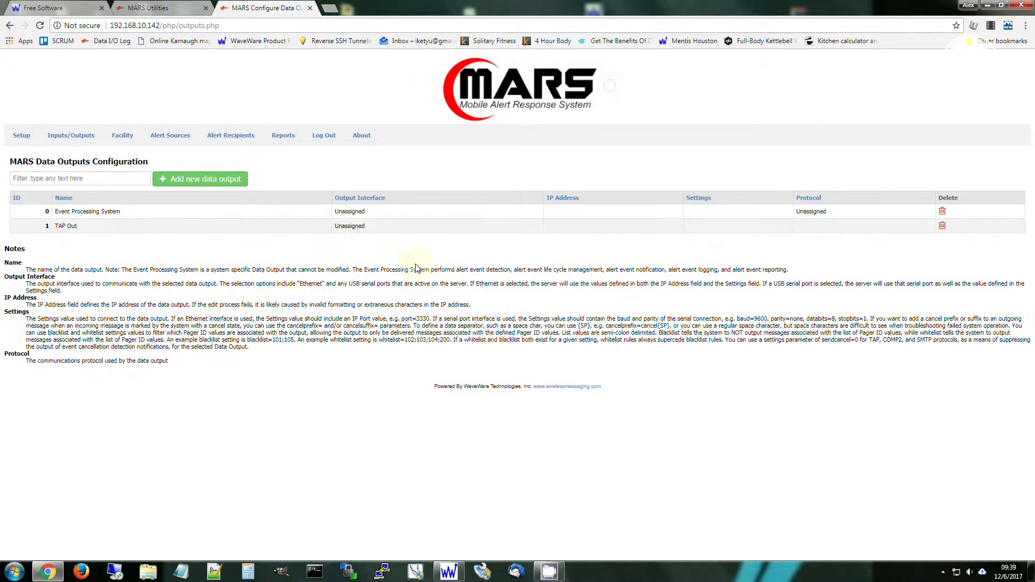
Set TAP Out's interface to Ethernet and its IP address to 192.168.10.195, the SPS-5 V9E address listed in the WaveWare Discovery/Reset Tool.
left_click(380, 225)
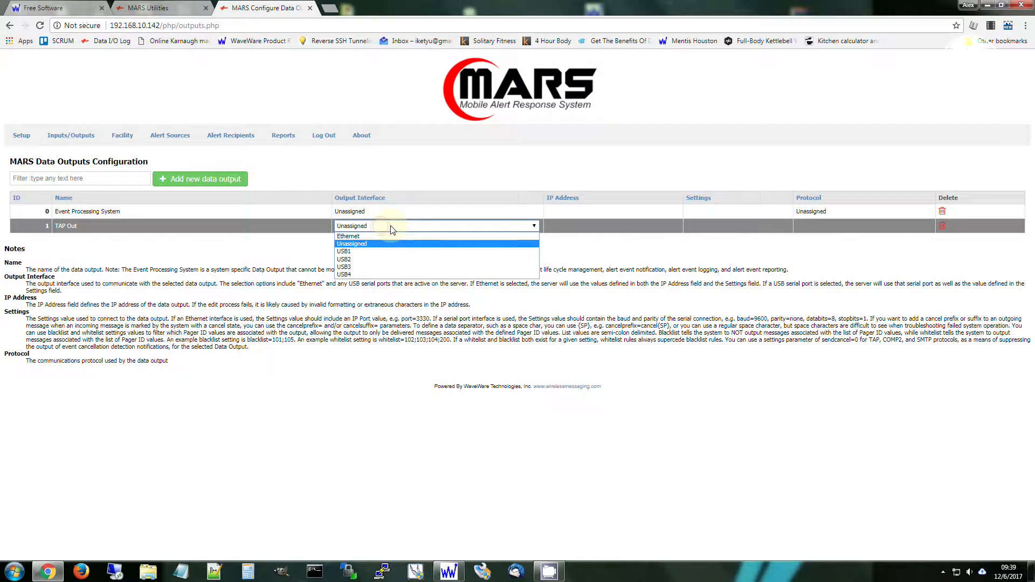
left_click(388, 236)
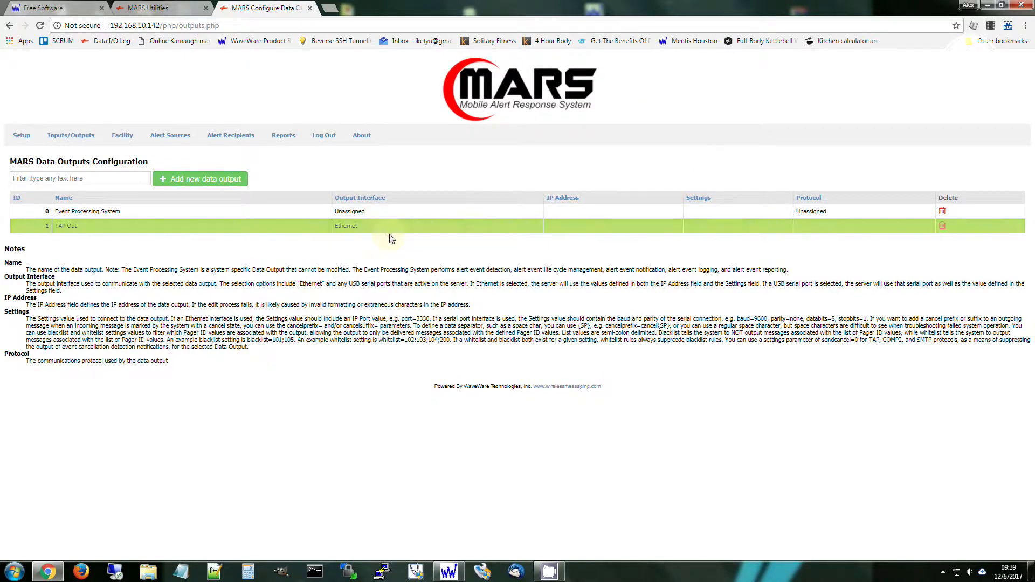
left_click(449, 571)
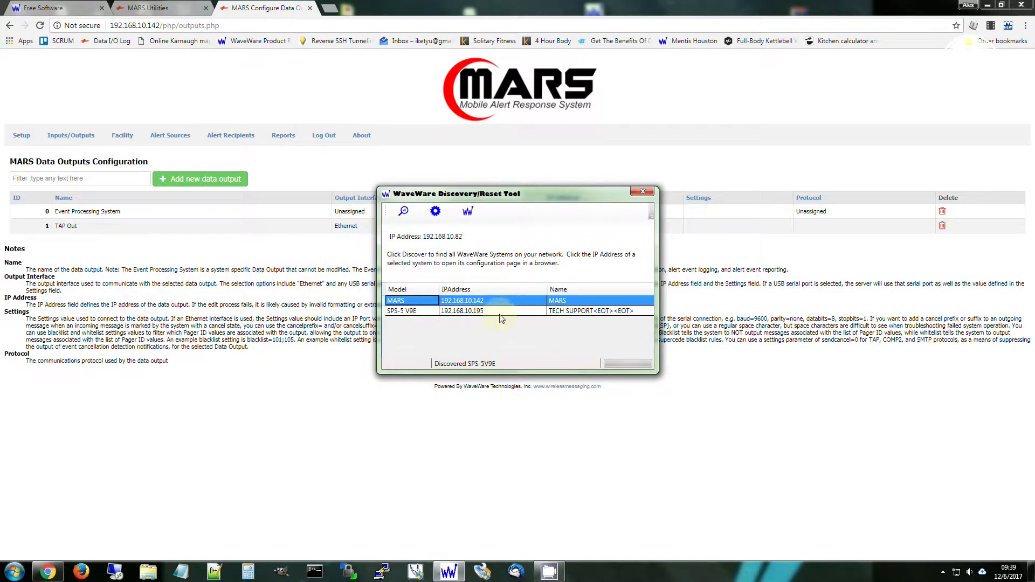
left_click(526, 453)
left_click(597, 224)
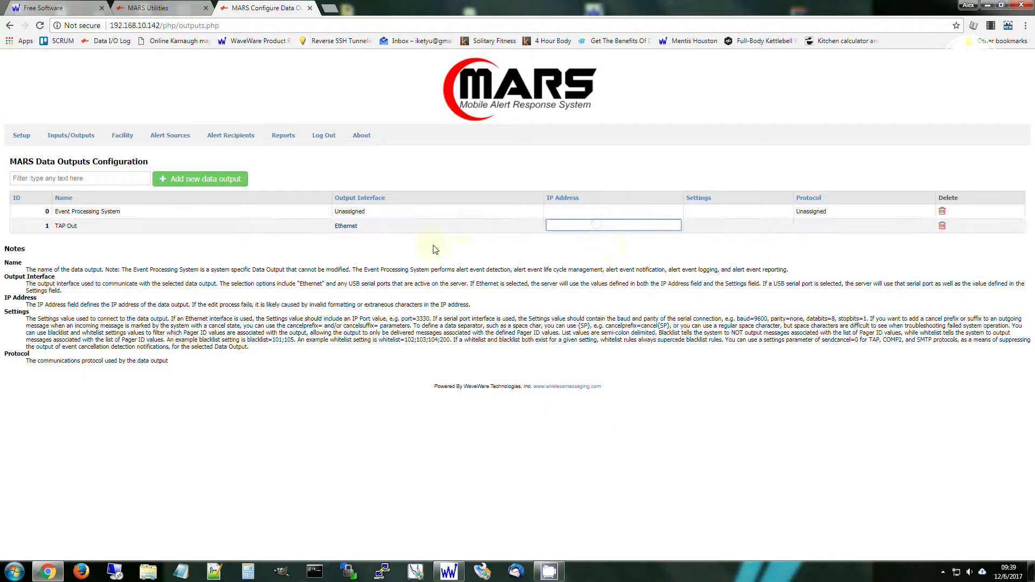
type("192.168.10.195")
key("Return")
Set the TAP Out data output's settings to "port=3101" and its protocol to TAP.
left_click(765, 225)
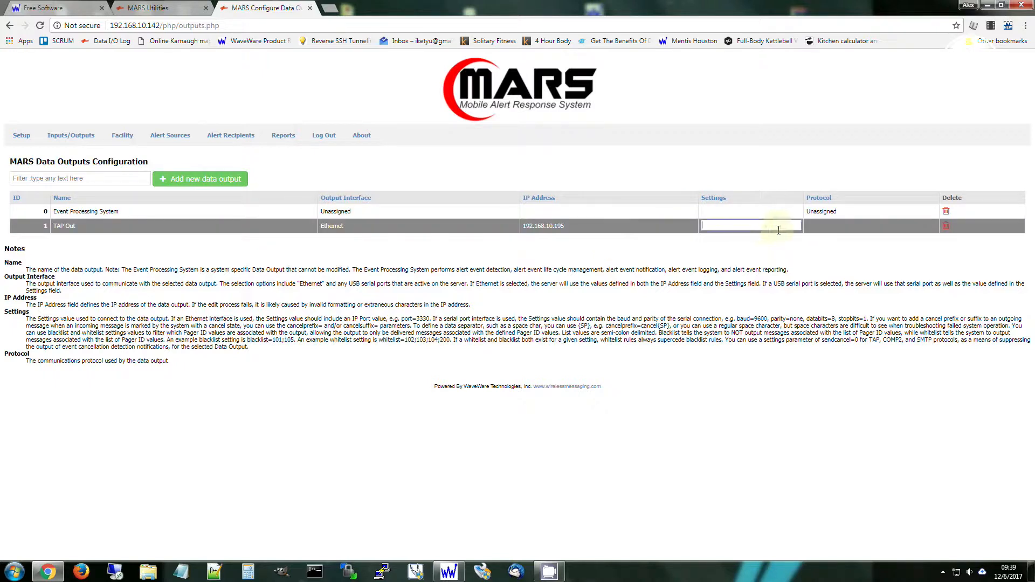
type("port=3101")
key("Return")
left_click(448, 571)
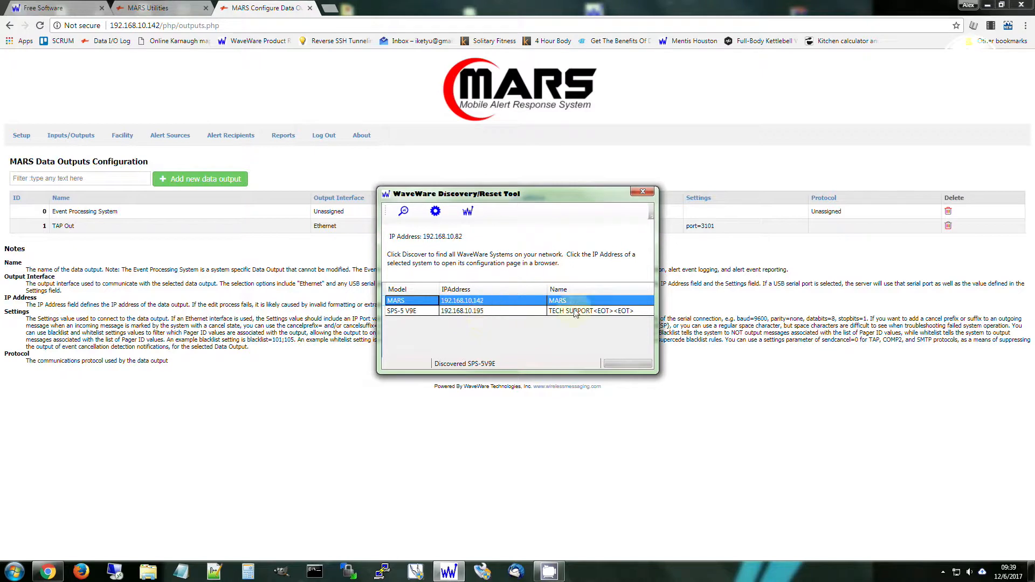
left_click(820, 317)
double_click(869, 228)
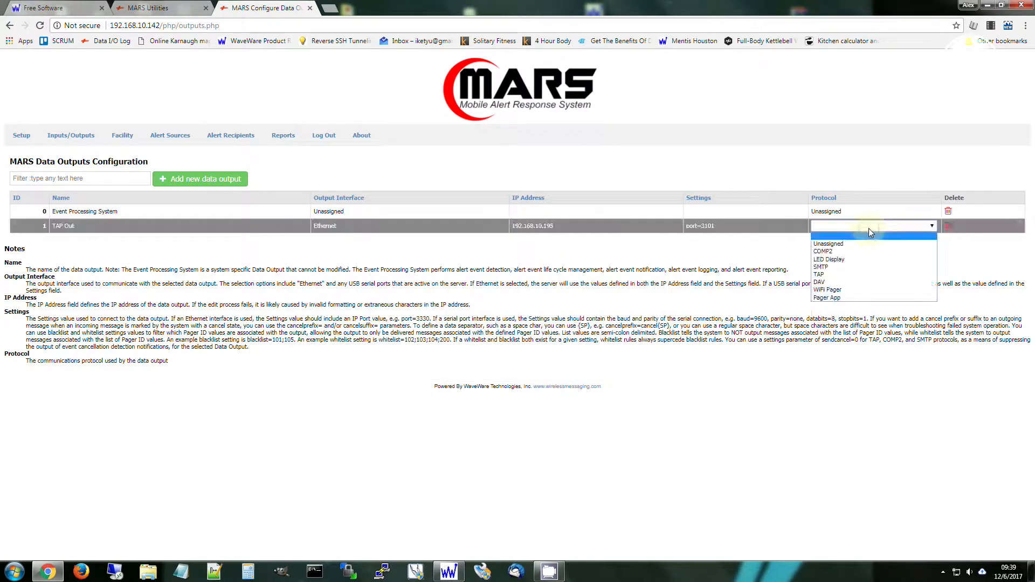
left_click(857, 276)
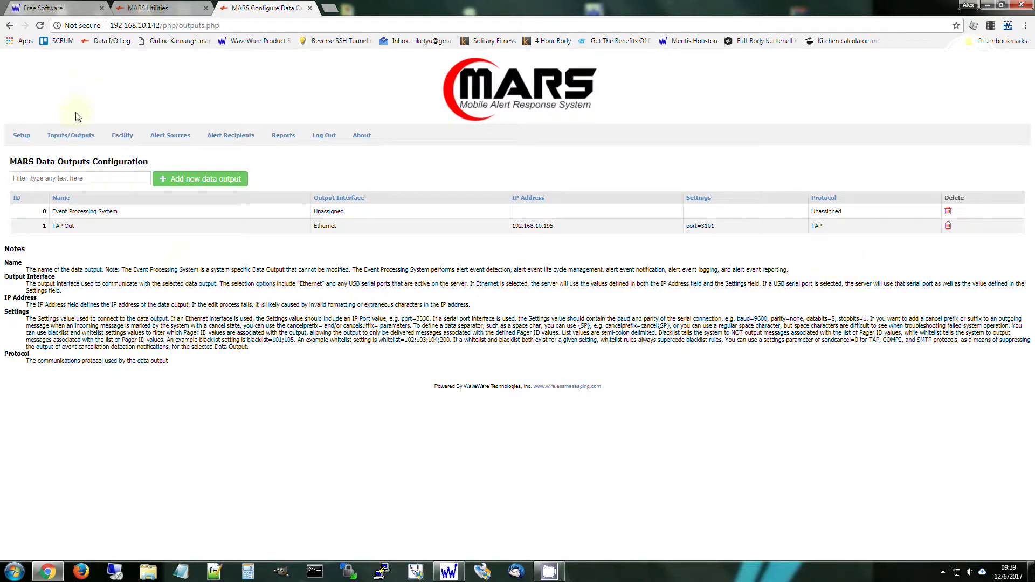
Add a new data connection named "Inovonics to TAP" in the Data Connections configuration.
mouse_move(73, 136)
left_click(83, 197)
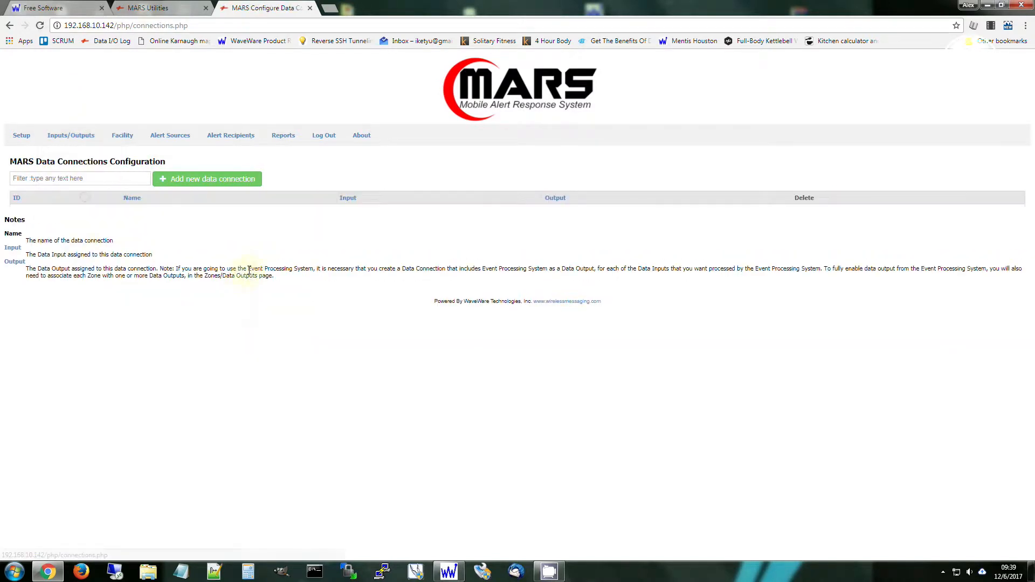
left_click(219, 182)
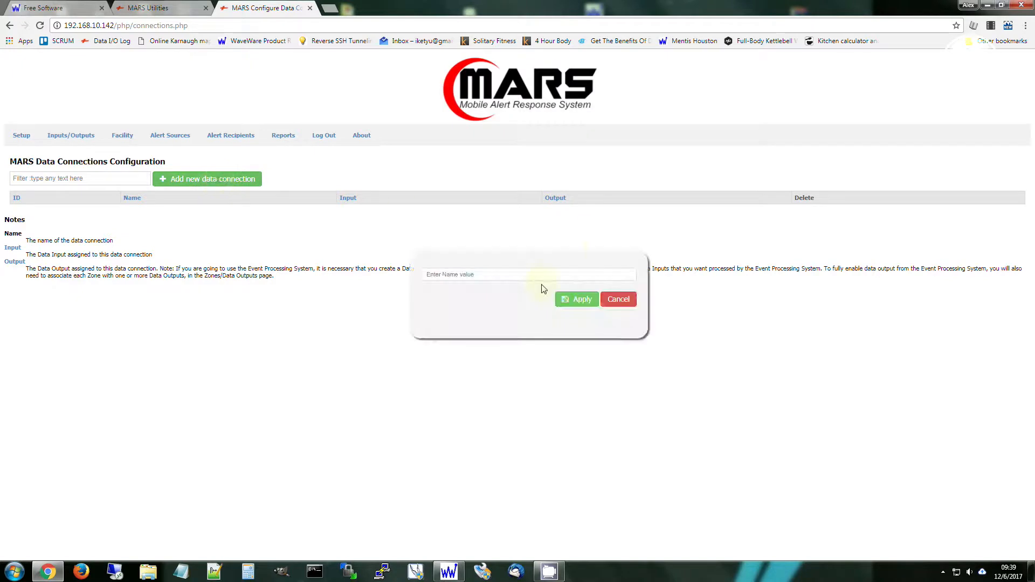
type("Ino")
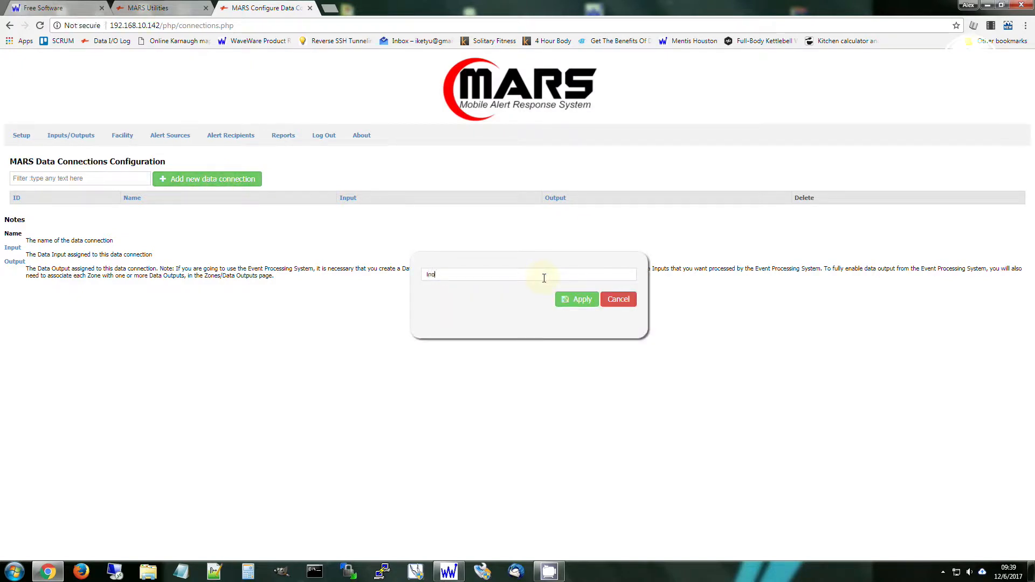
type("vonics to tAP TAP")
left_click(578, 302)
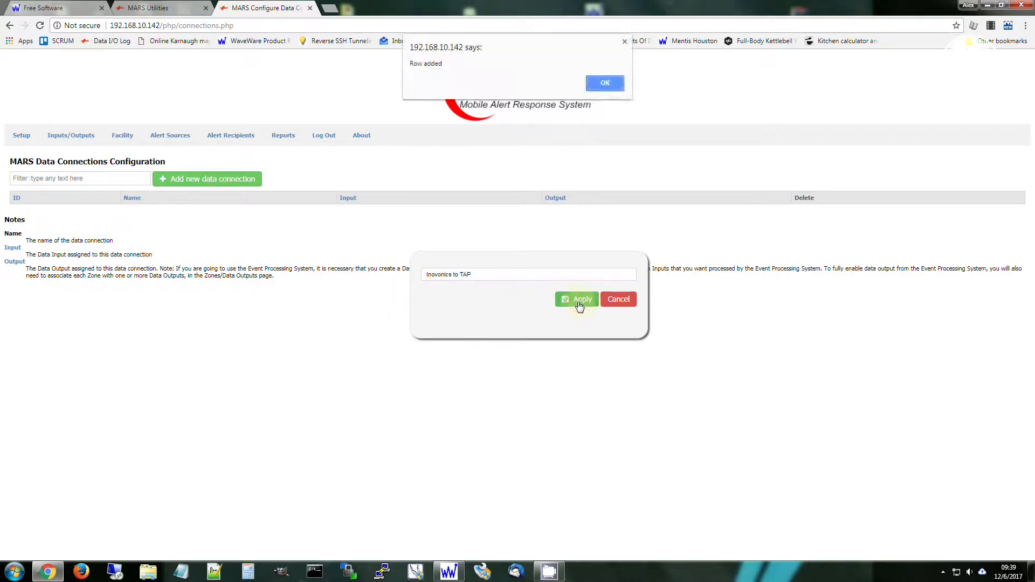
left_click(601, 83)
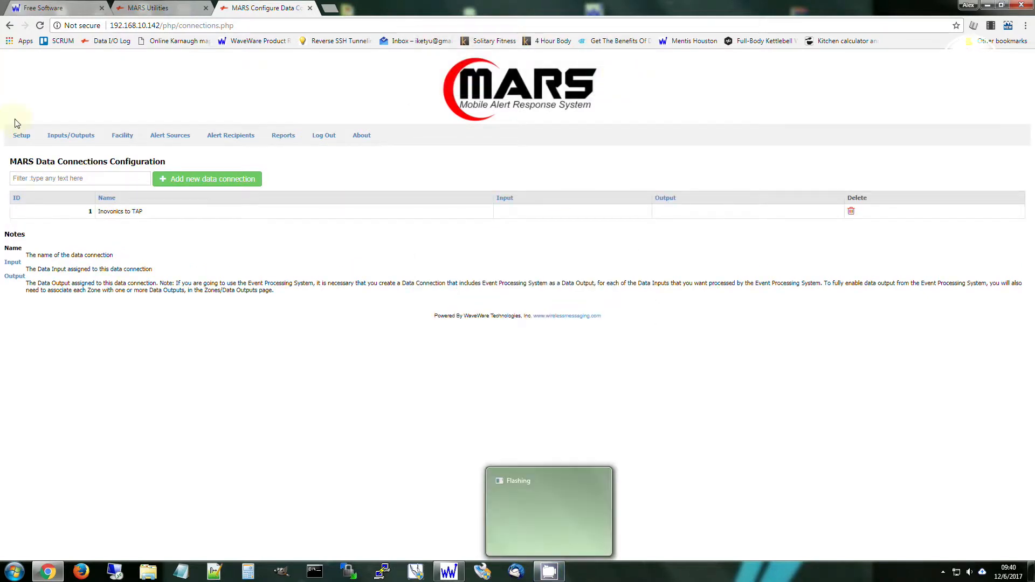
Check the Data Outputs list, return to Data Connections and create the data connection "Inovonics to TAP" again.
mouse_move(70, 136)
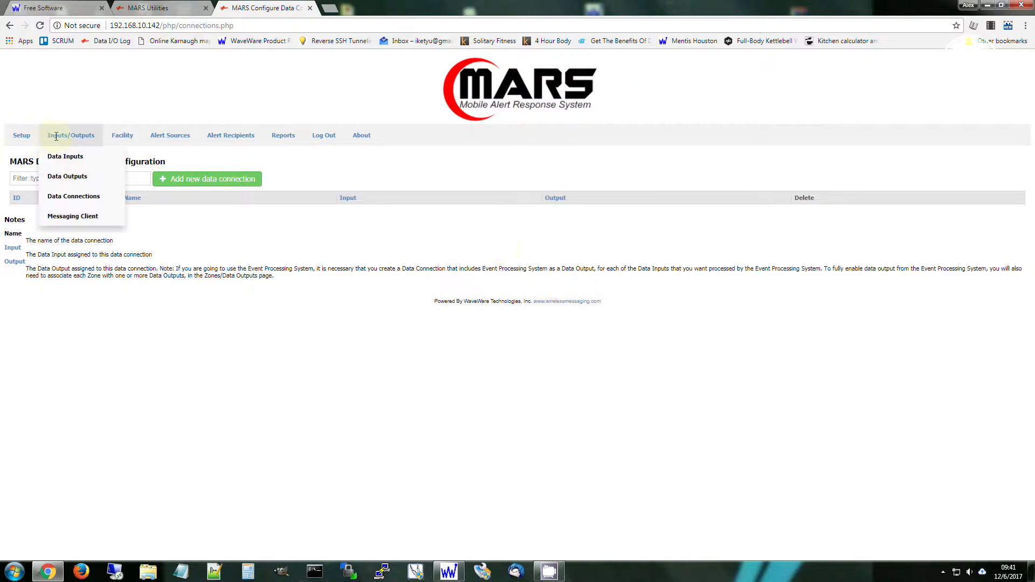
left_click(66, 176)
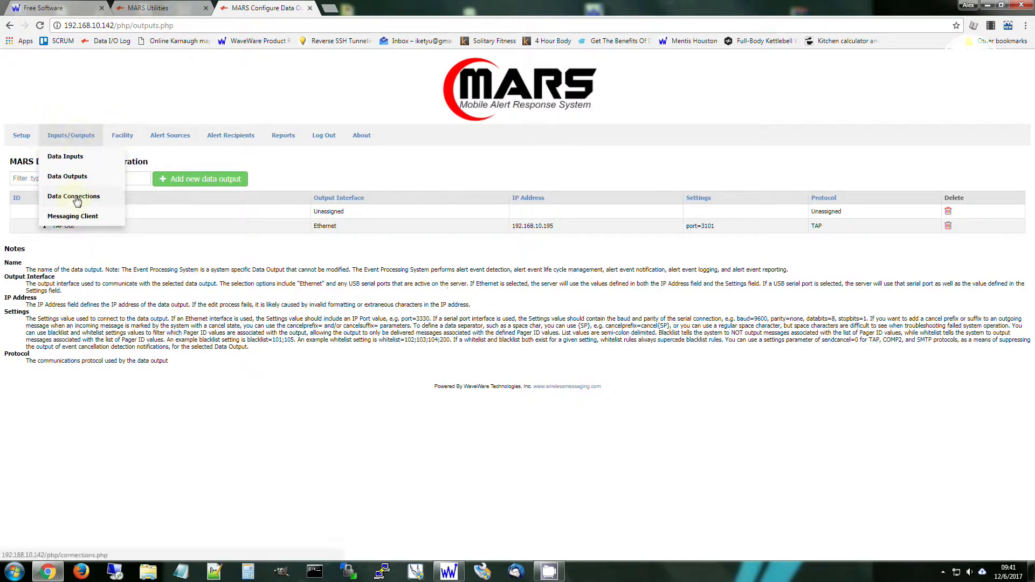
left_click(76, 197)
left_click(208, 180)
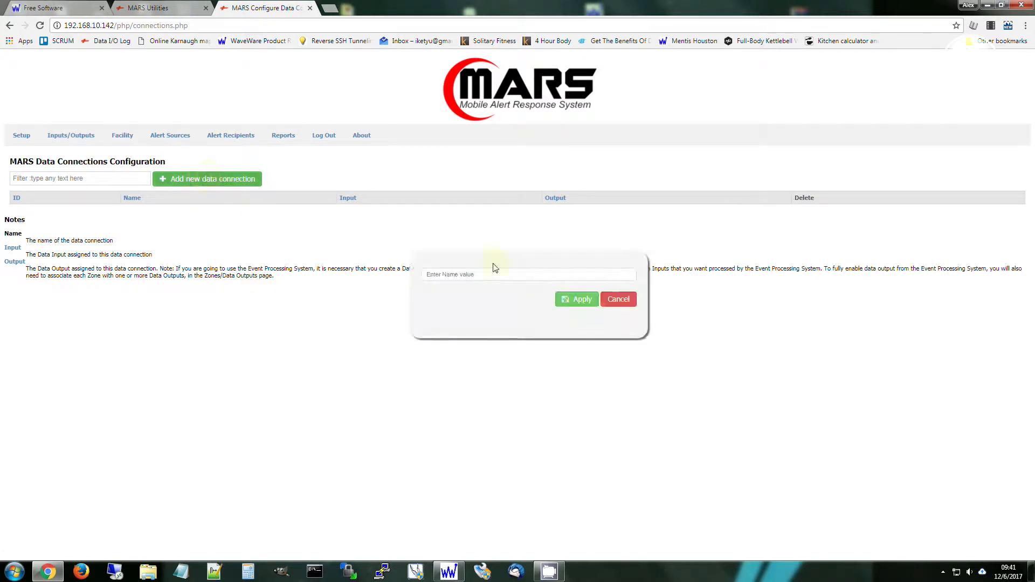
type("Ind")
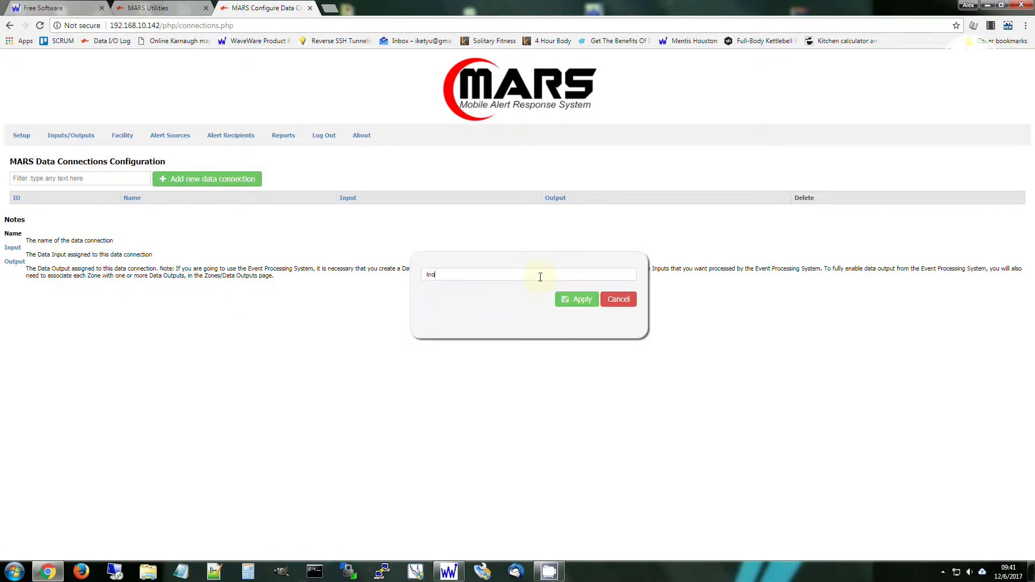
type("vonics to TAP")
left_click(575, 299)
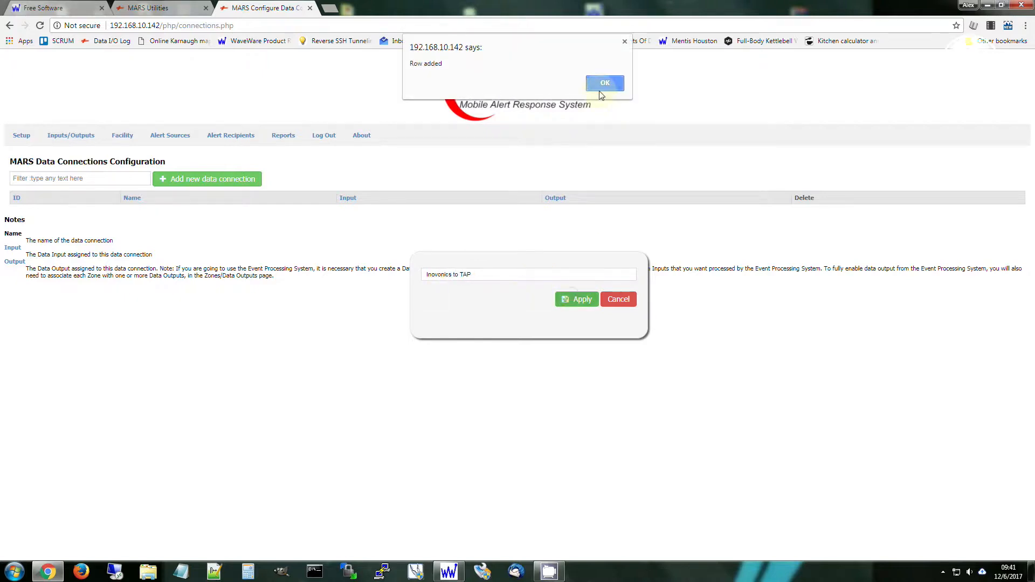
left_click(605, 78)
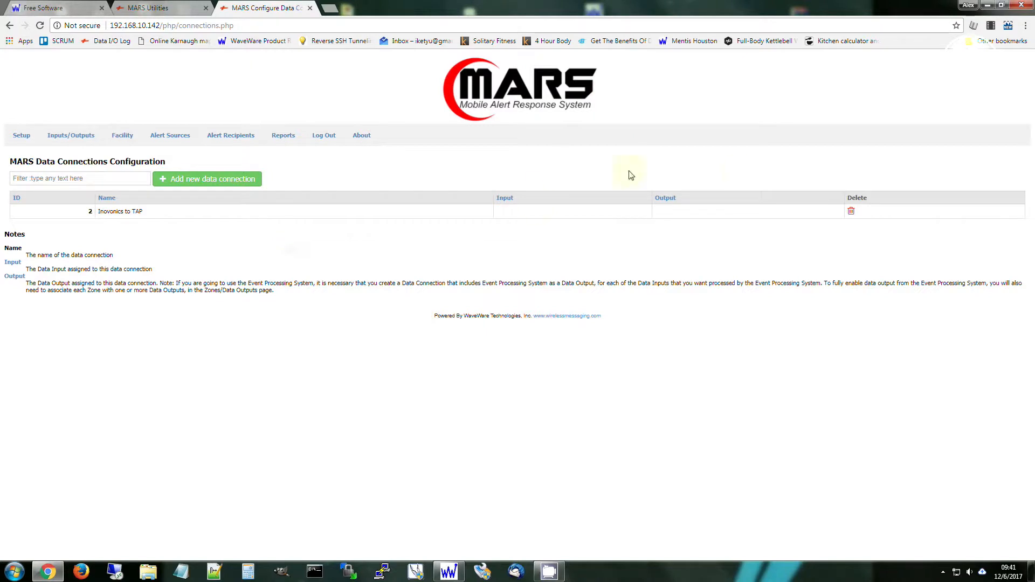
Assign Inovonics as the input and TAP Out as the output of the "Inovonics to TAP" data connection.
left_click(561, 212)
left_click(561, 213)
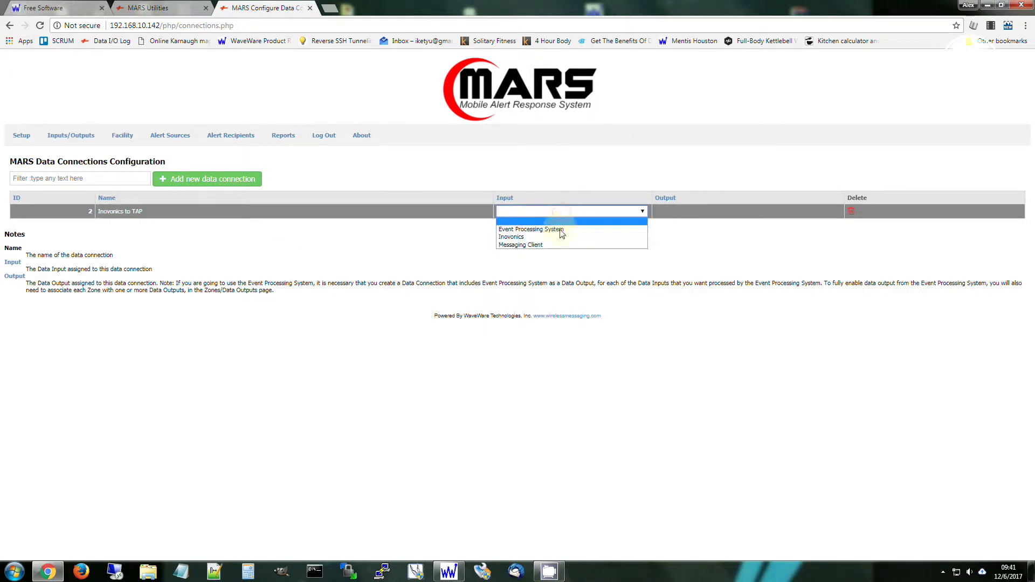
left_click(555, 237)
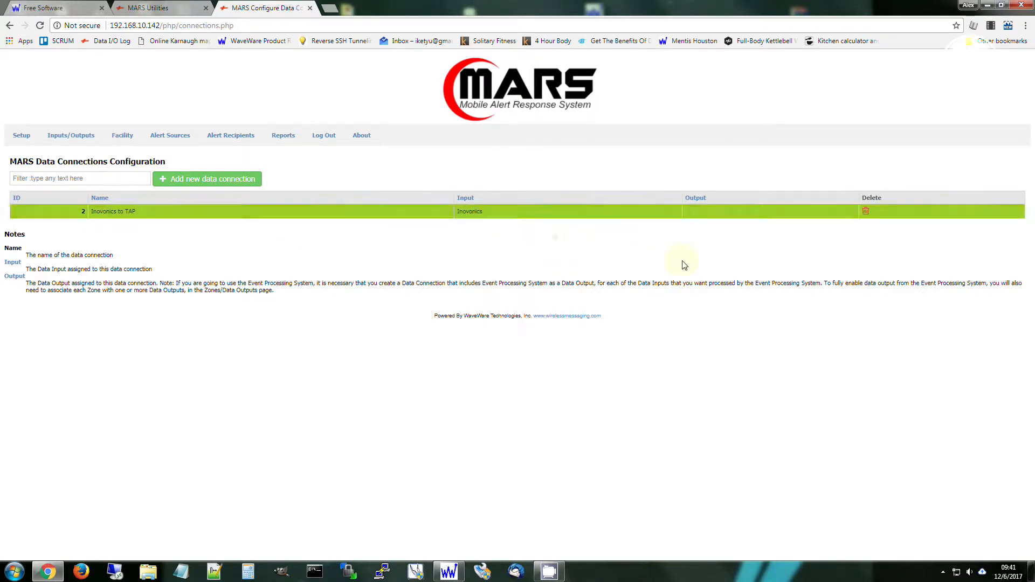
left_click(737, 209)
left_click(723, 238)
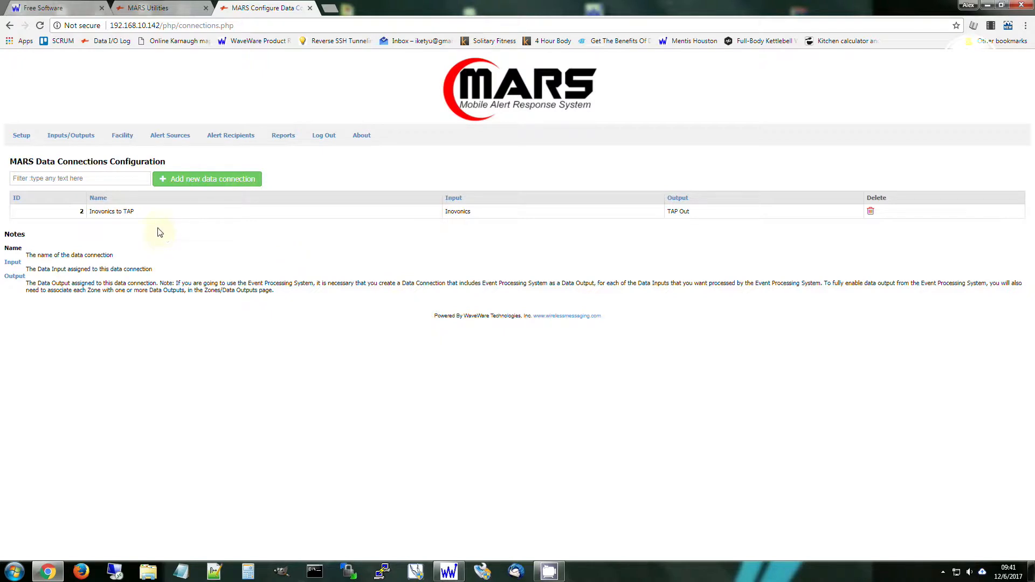
Rename the automatically detected wireless receiver in the Wireless Receivers configuration as "Central Receiver".
mouse_move(164, 138)
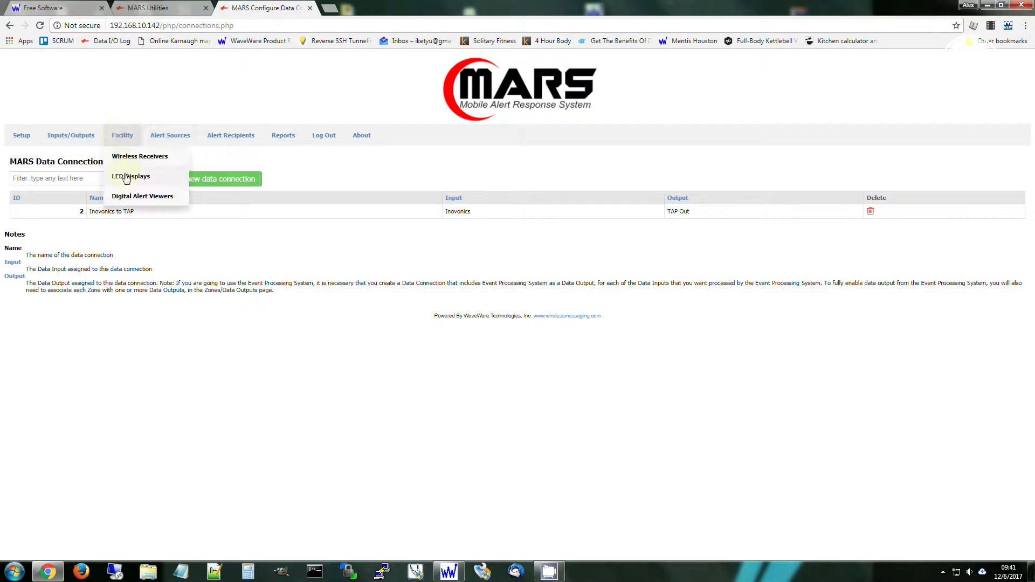
mouse_move(122, 137)
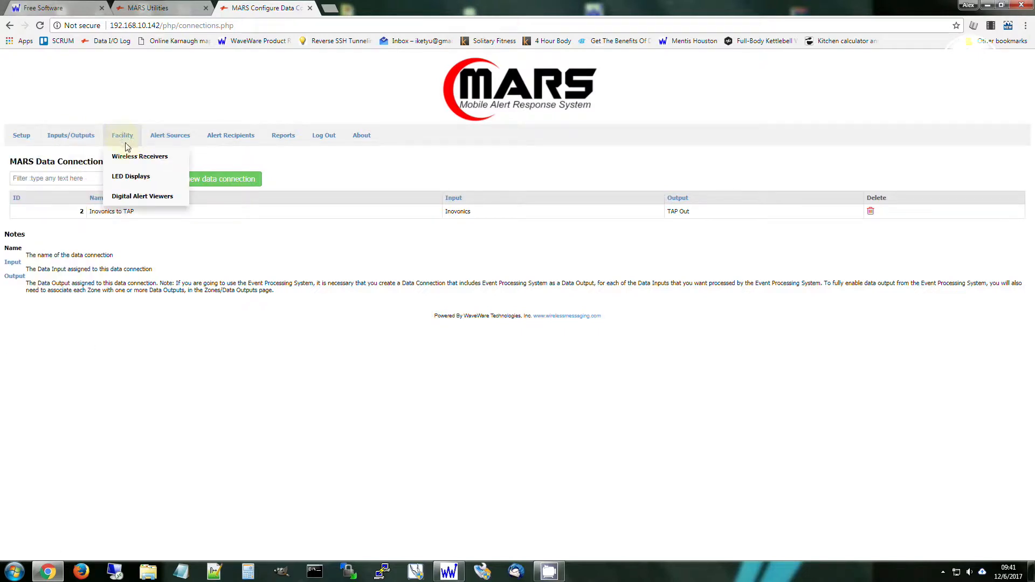
left_click(132, 157)
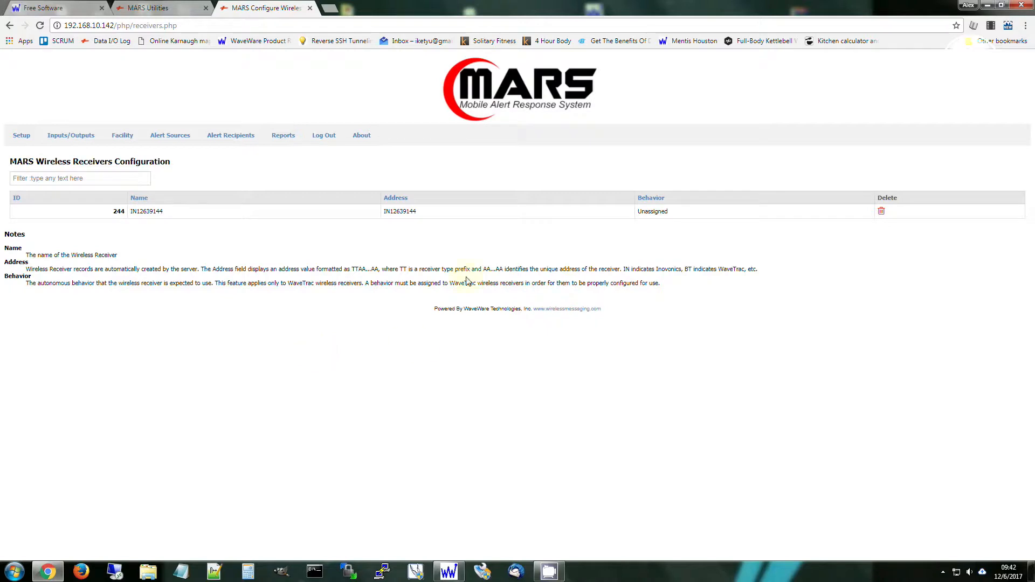
left_click(242, 210)
left_click(39, 25)
left_click(232, 215)
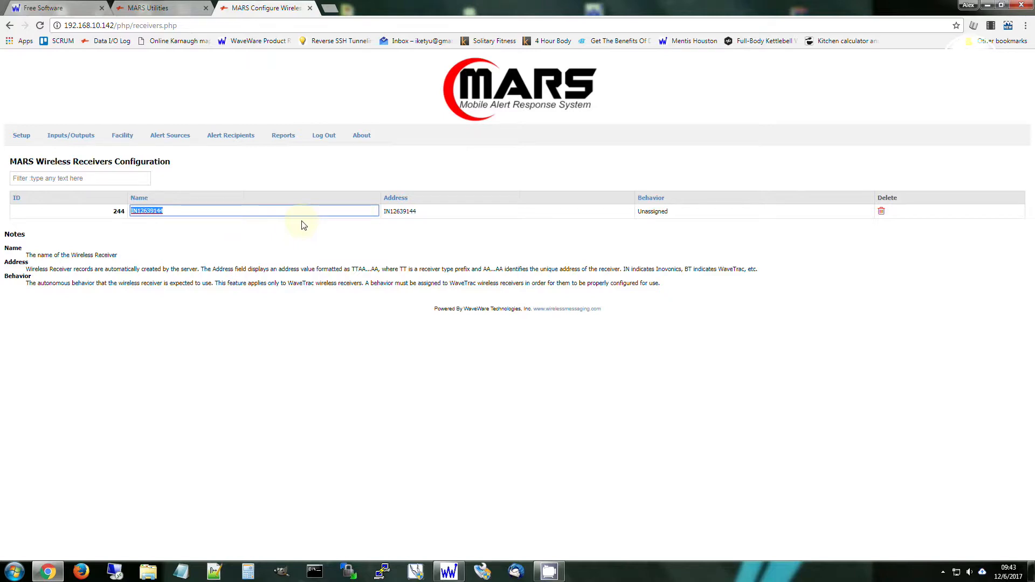
type("C")
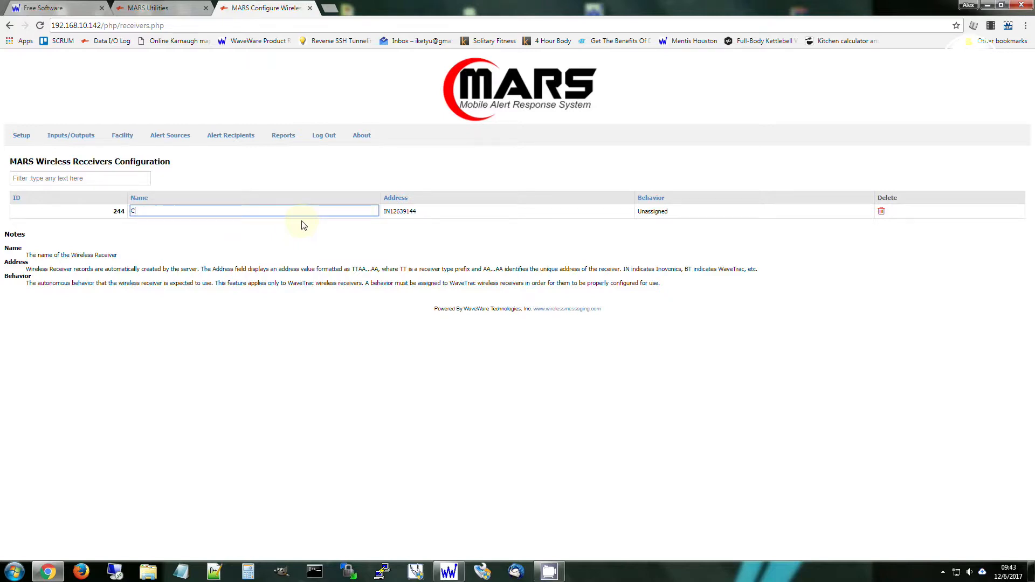
type("entral Receiver")
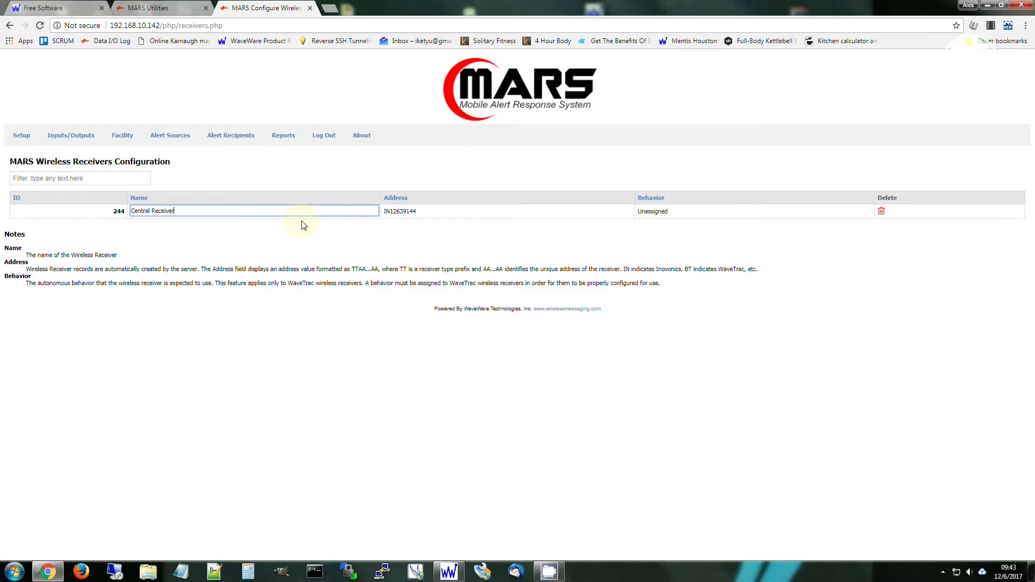
key("Return")
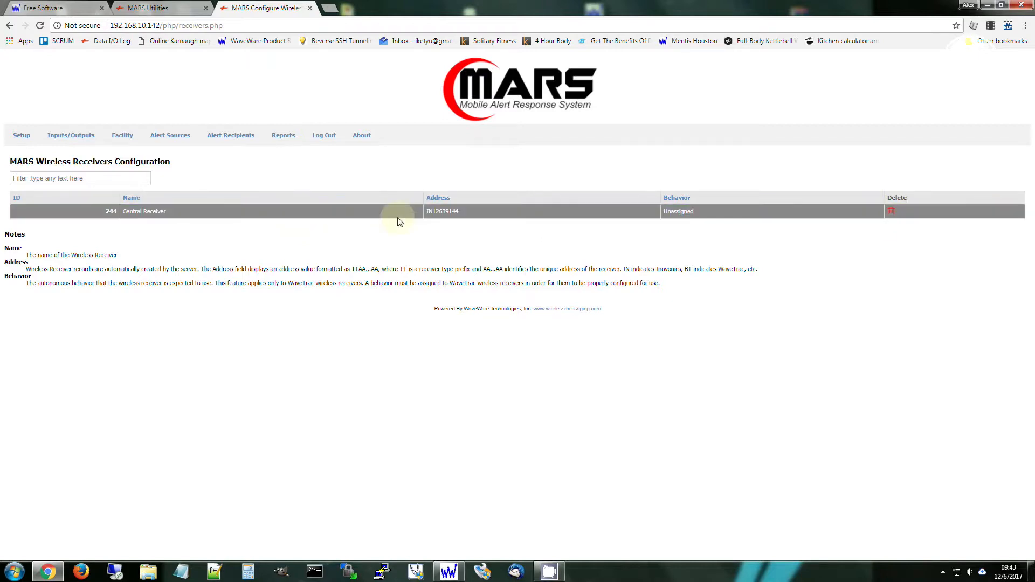
Set the Central Receiver's behavior to Inovonics.
left_click(730, 213)
left_click(731, 214)
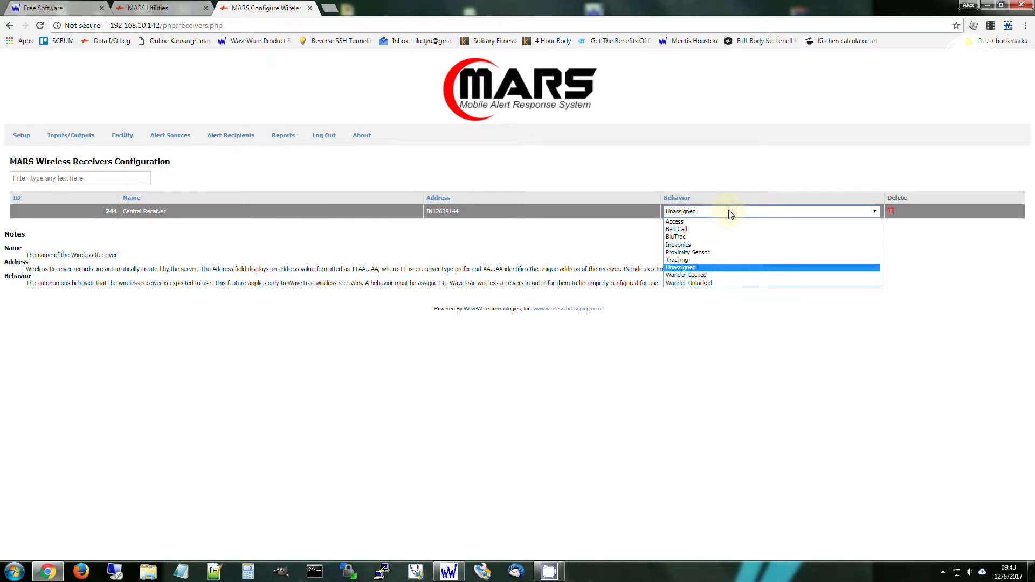
left_click(730, 249)
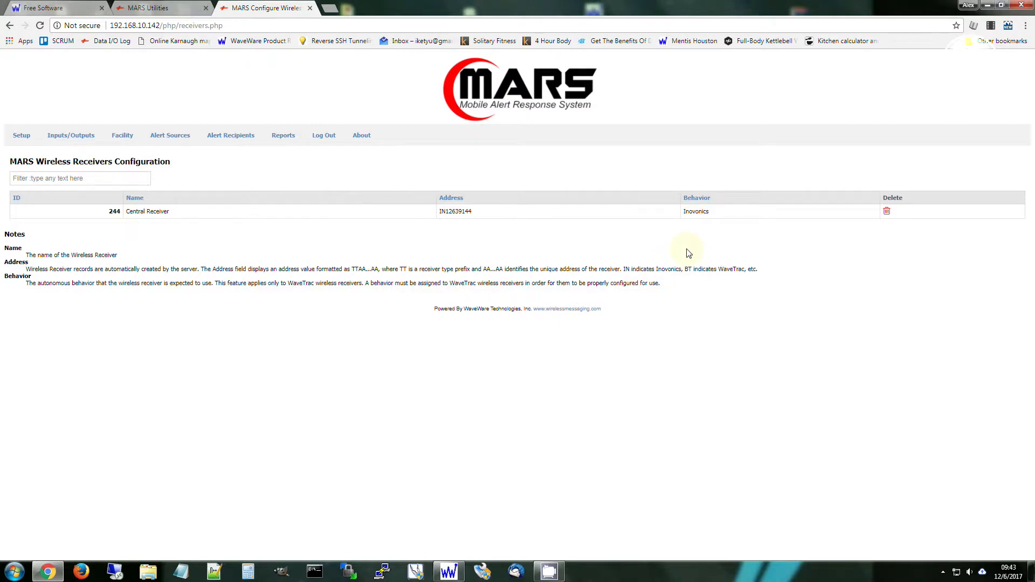
left_click(721, 213)
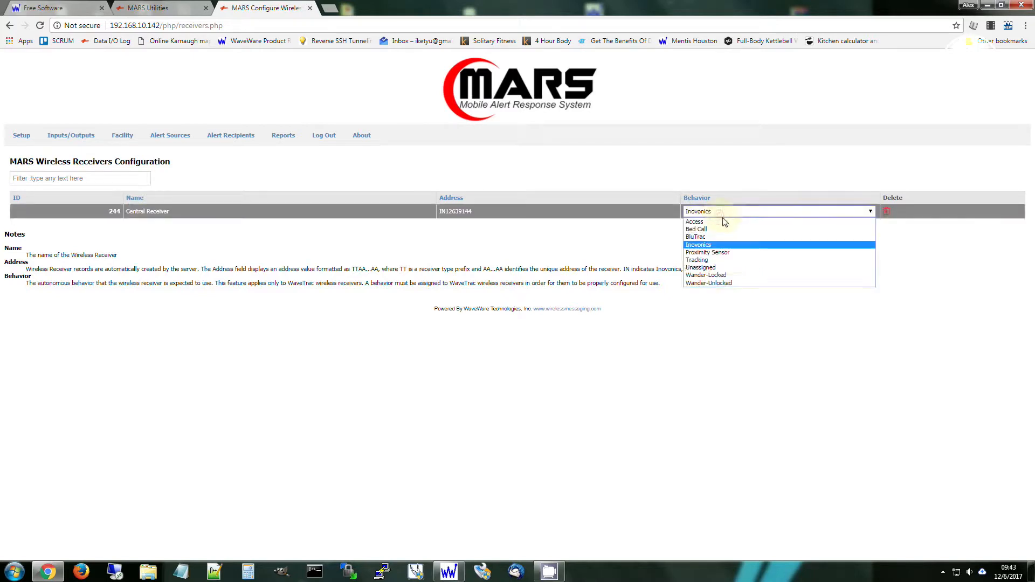
left_click(742, 245)
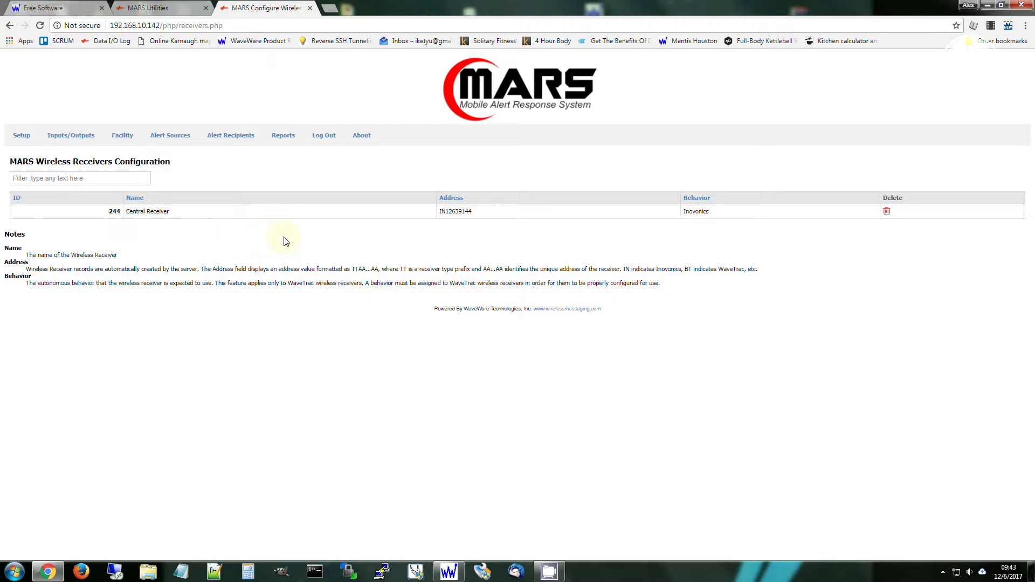
left_click(710, 215)
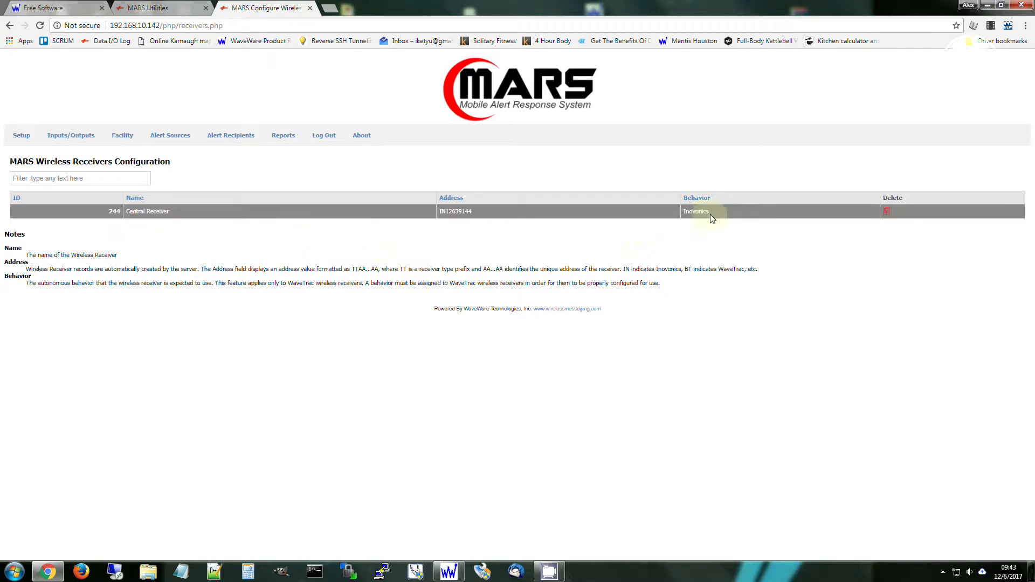
Rename the EN1223S sensor in the Inovonics Sensors configuration as "Test Pendant".
mouse_move(163, 134)
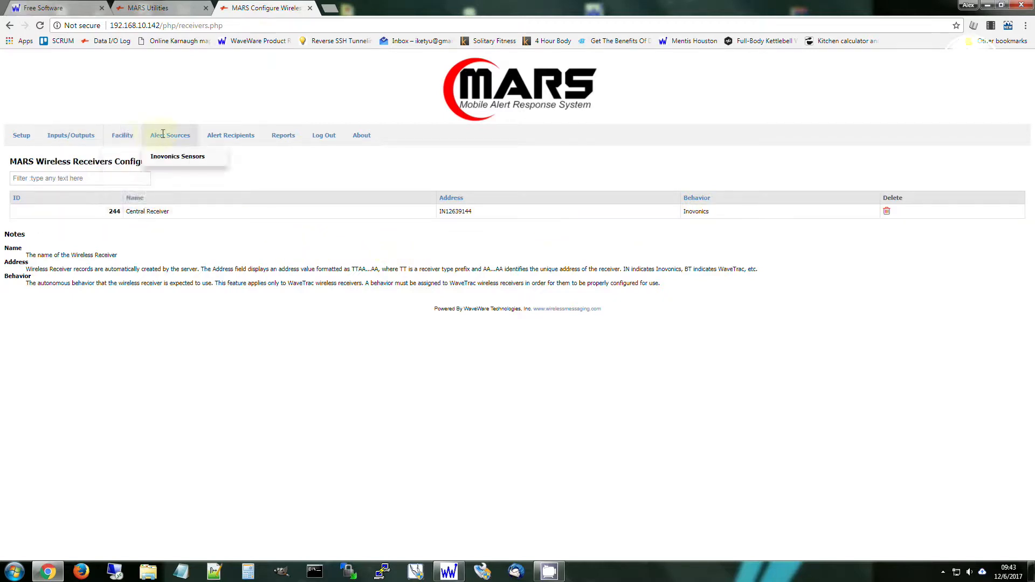
left_click(182, 156)
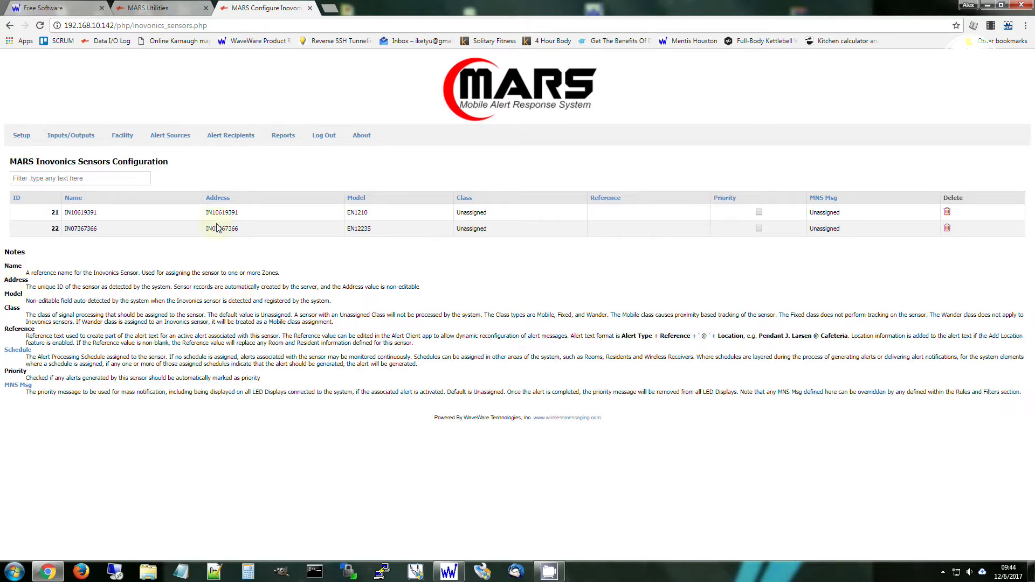
left_click(119, 229)
left_click(120, 229)
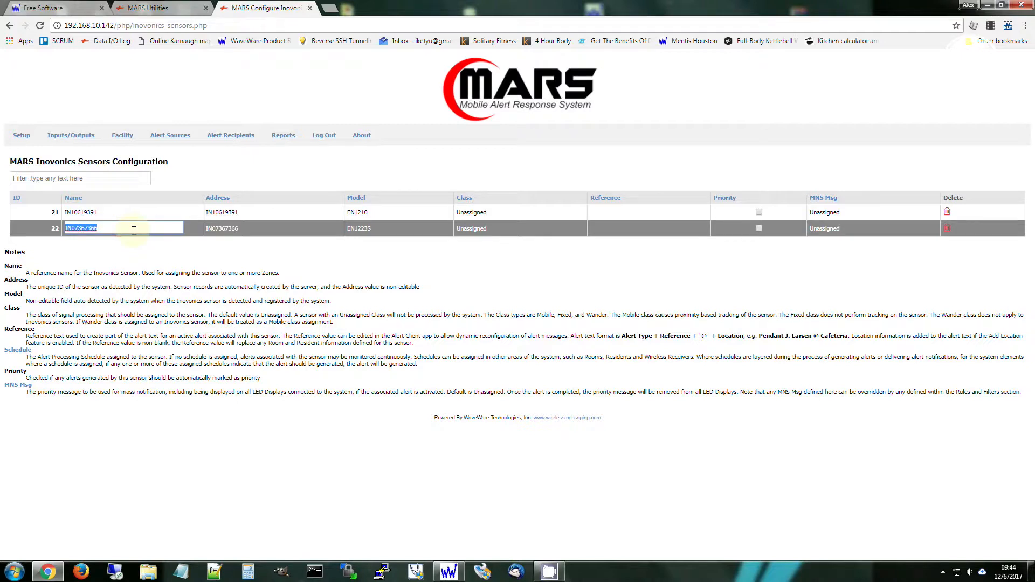
type("Test")
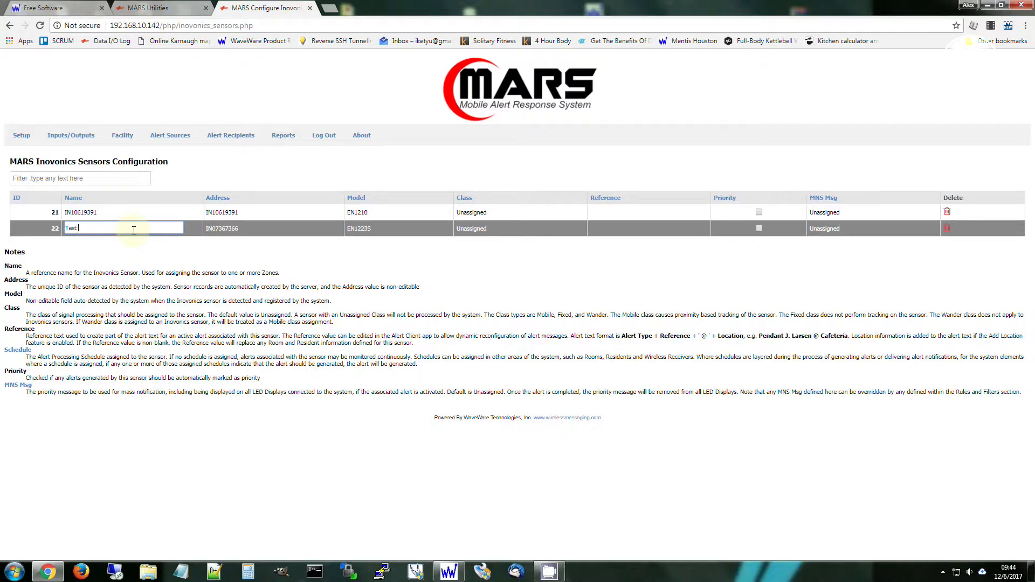
type(" Pendant")
key("Return")
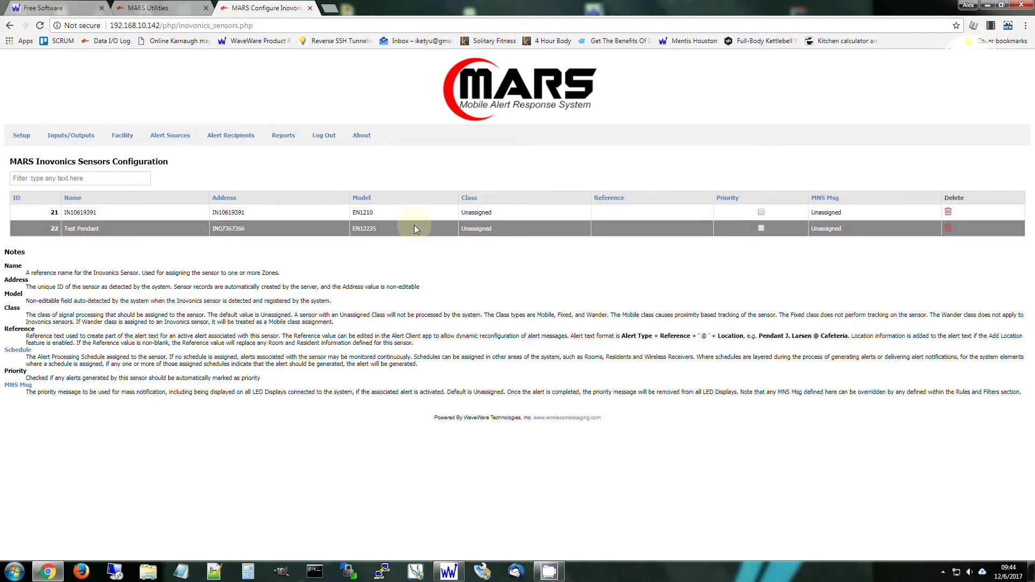
Set the Test Pendant sensor's class to Mobile.
left_click(501, 228)
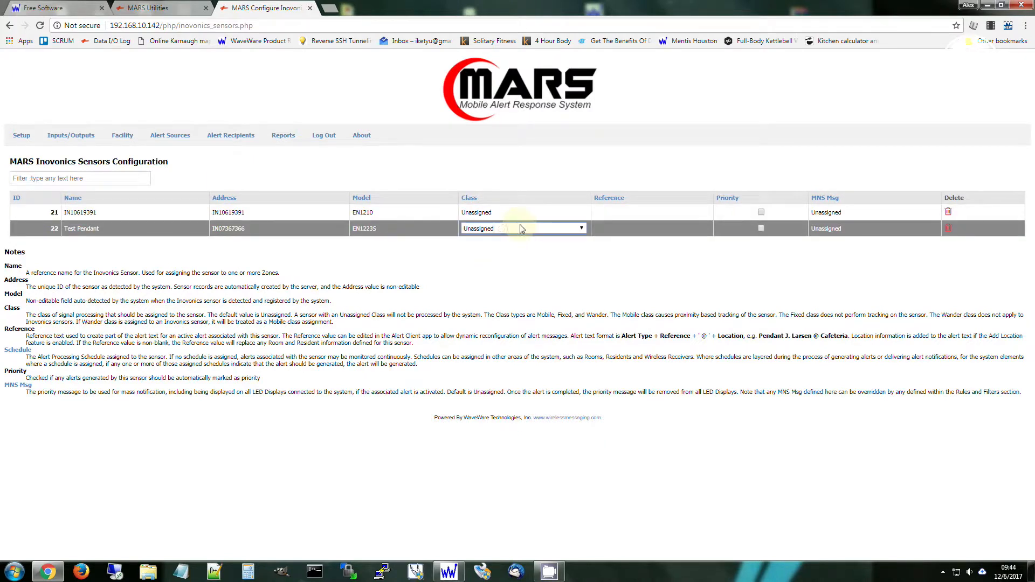
left_click(520, 229)
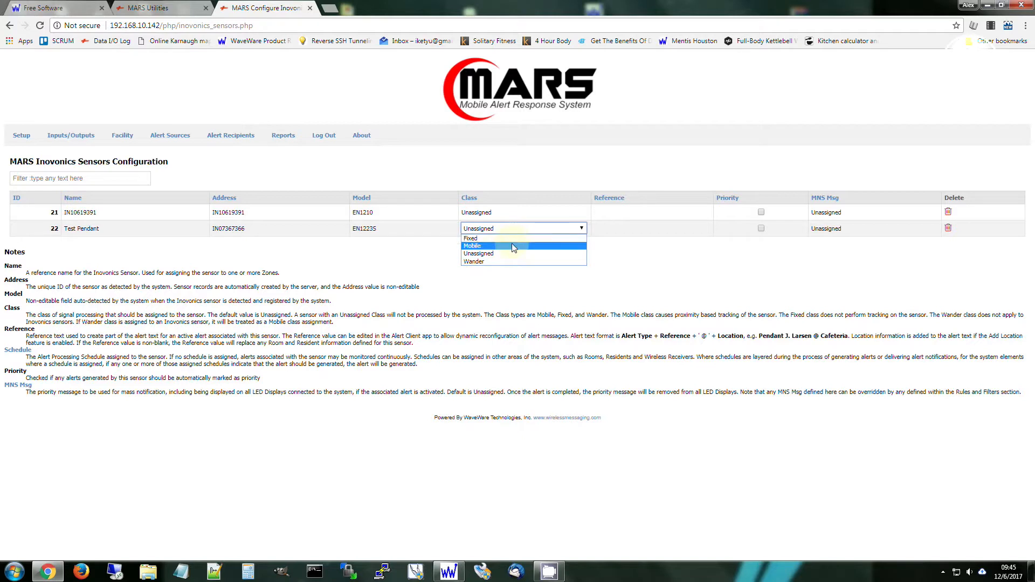
left_click(513, 246)
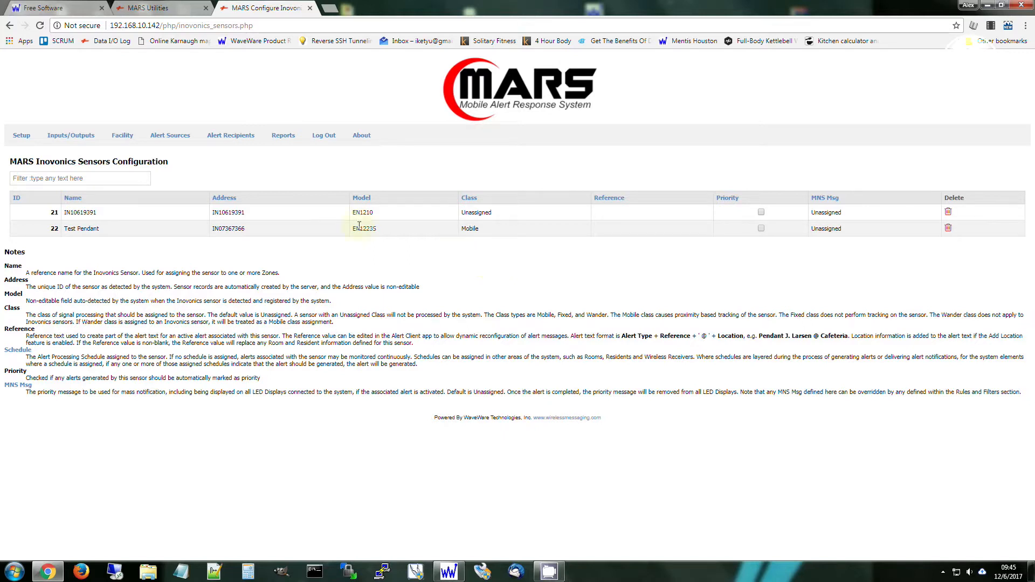
left_click(326, 216)
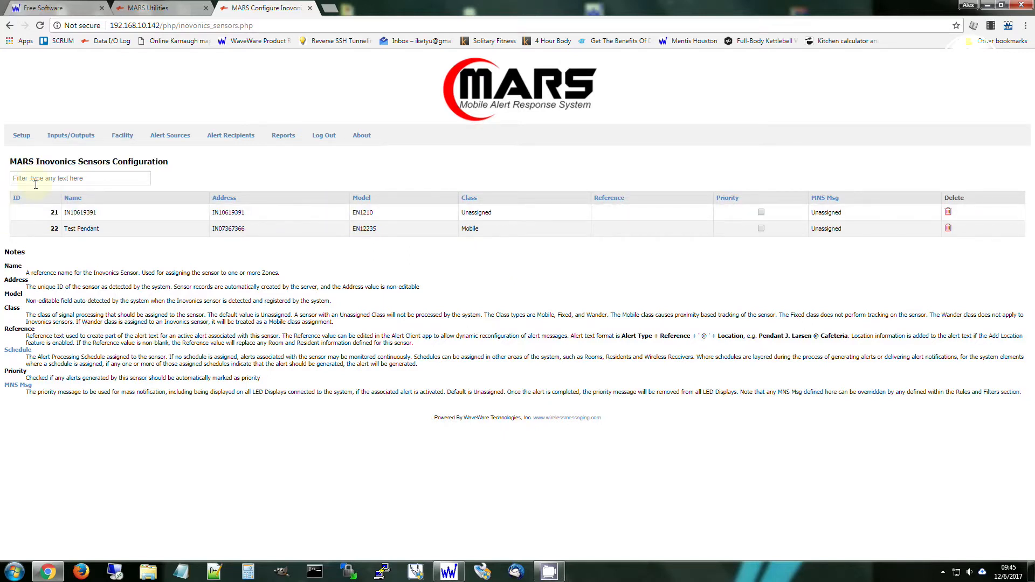
Open the Data I/O Log from the MARS utilities and go to its most recent records.
left_click(22, 136)
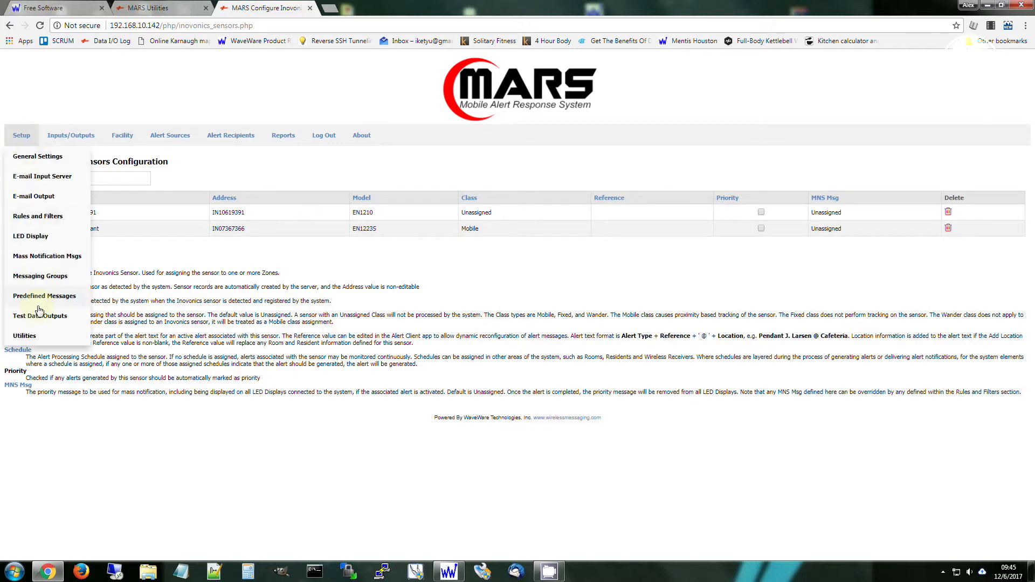
left_click(37, 339)
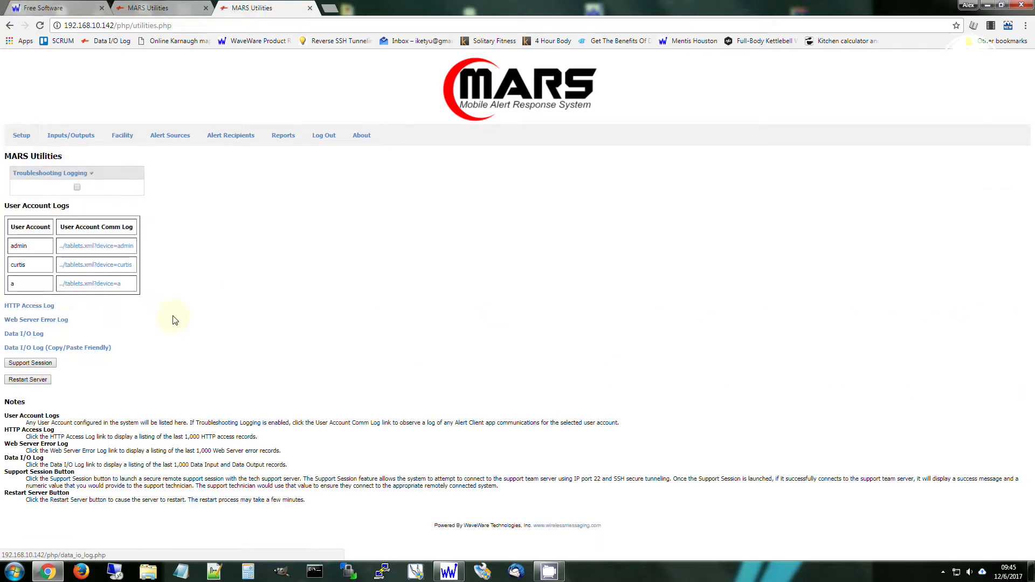
left_click(39, 335)
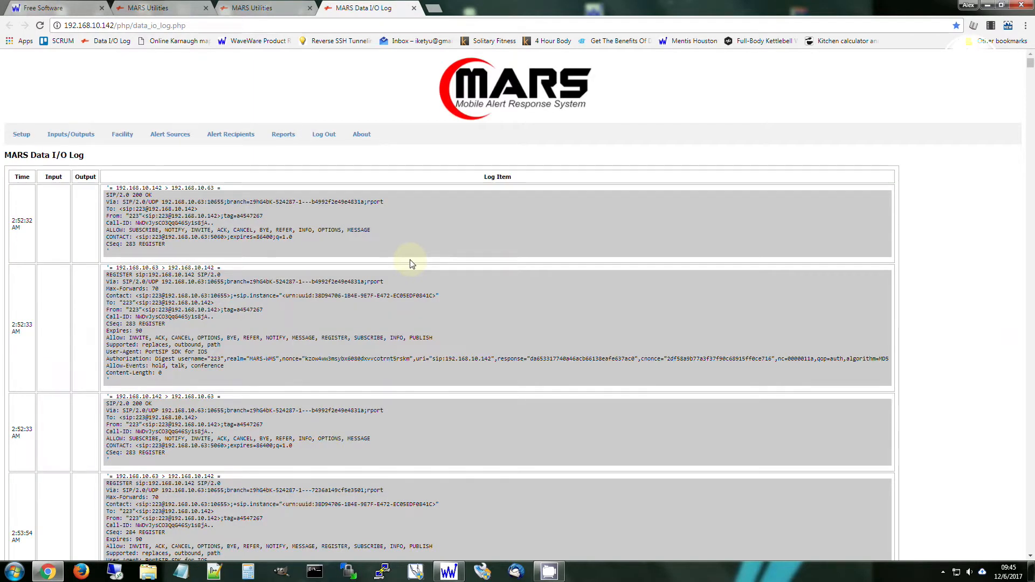
key("End")
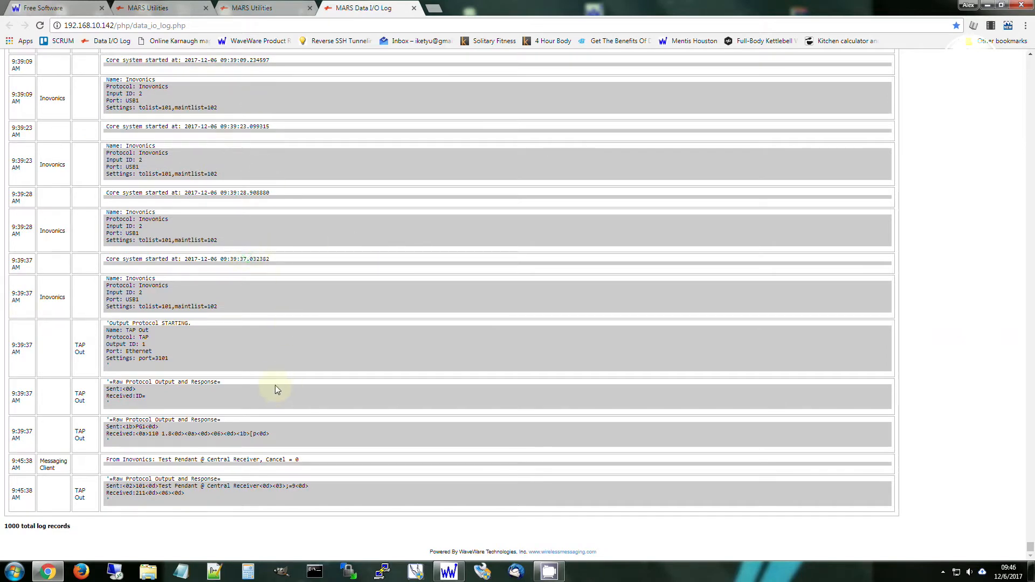
Examine the latest core system start, Inovonics input startup, and TAP Out startup and handshake entries in the log.
left_click_drag(107, 258, 354, 259)
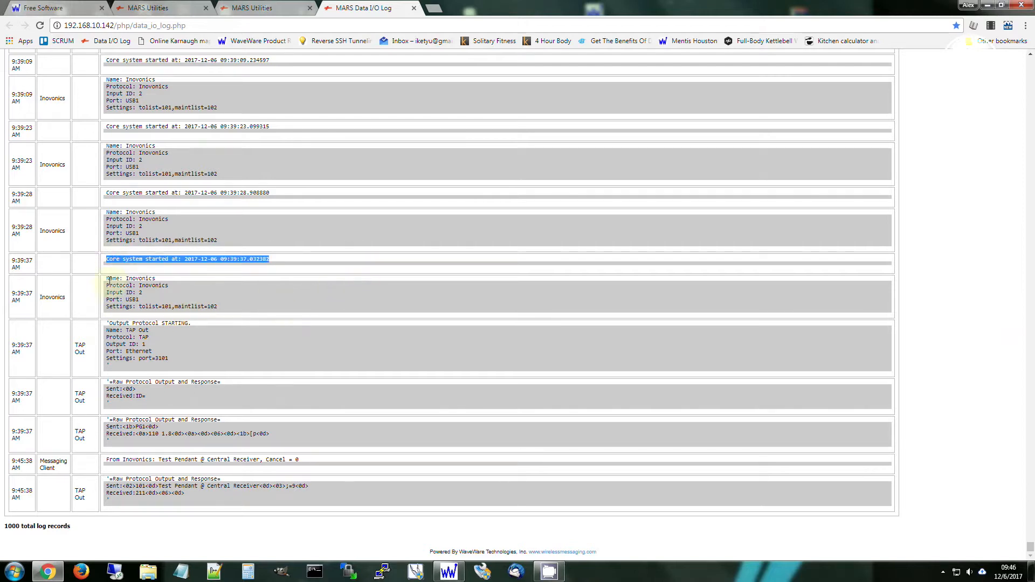
left_click_drag(108, 279, 250, 309)
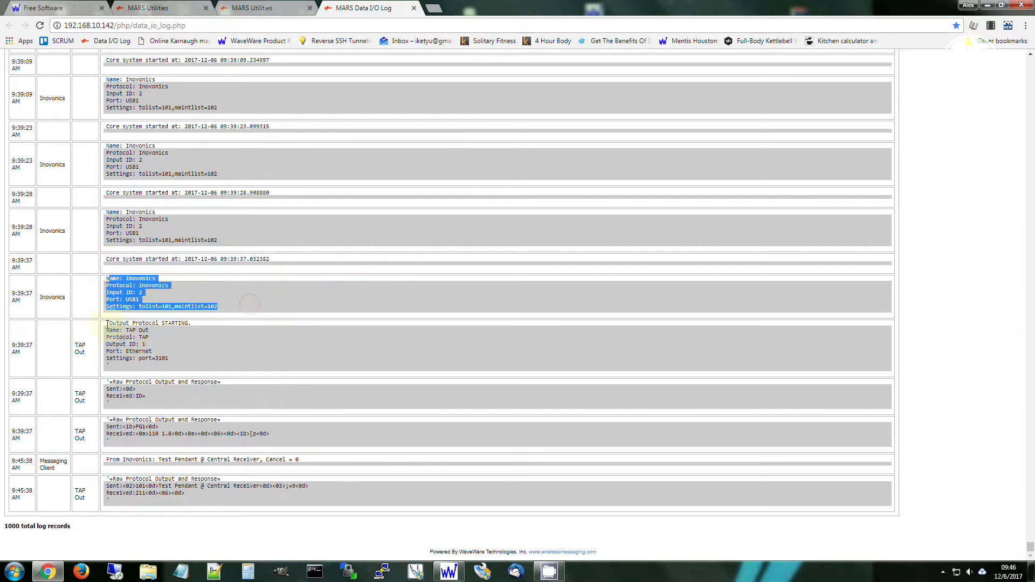
left_click_drag(107, 323, 216, 361)
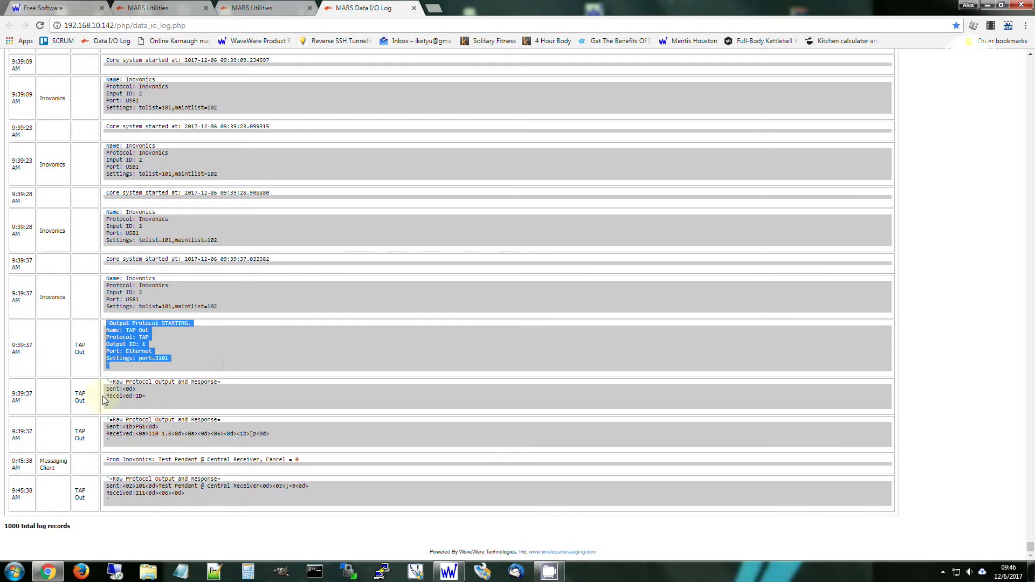
left_click_drag(107, 382, 176, 400)
left_click_drag(107, 419, 160, 447)
left_click(160, 446)
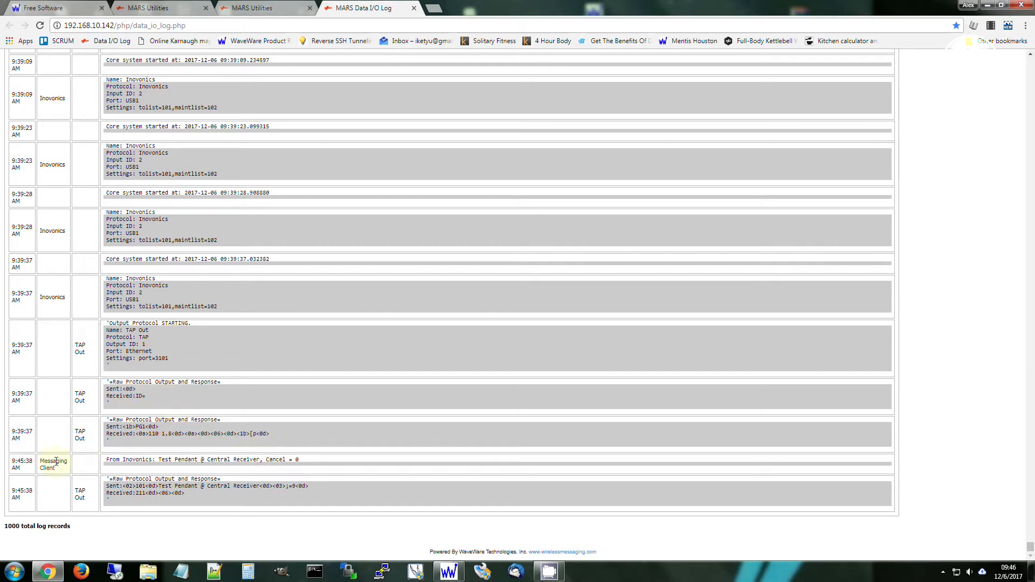
Examine the Messaging Client log entry for the Inovonics alert, including its alert text and cancel flag.
left_click_drag(109, 459, 203, 460)
left_click(203, 457)
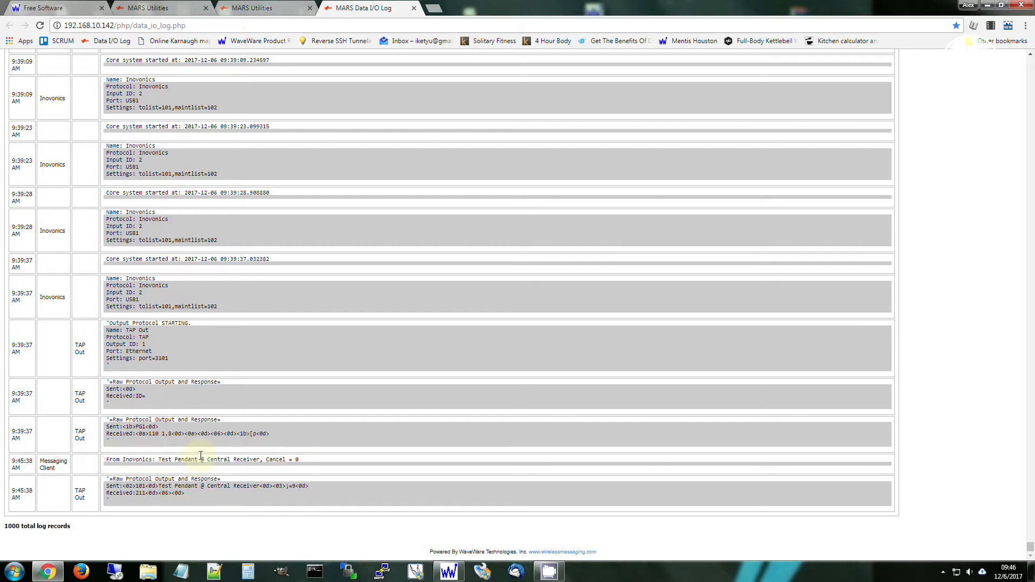
triple_click(315, 459)
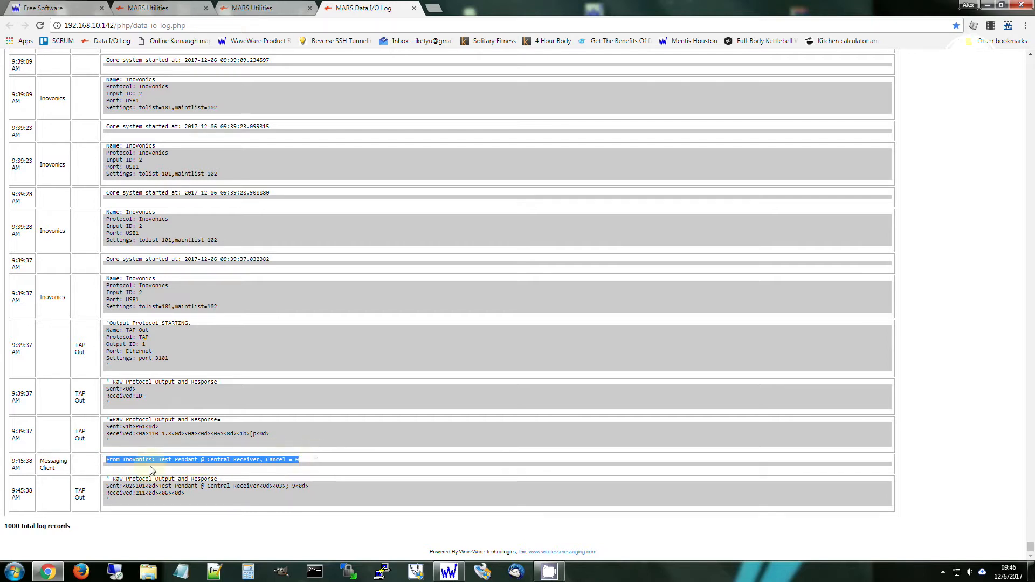
left_click(135, 459)
left_click_drag(110, 459, 301, 465)
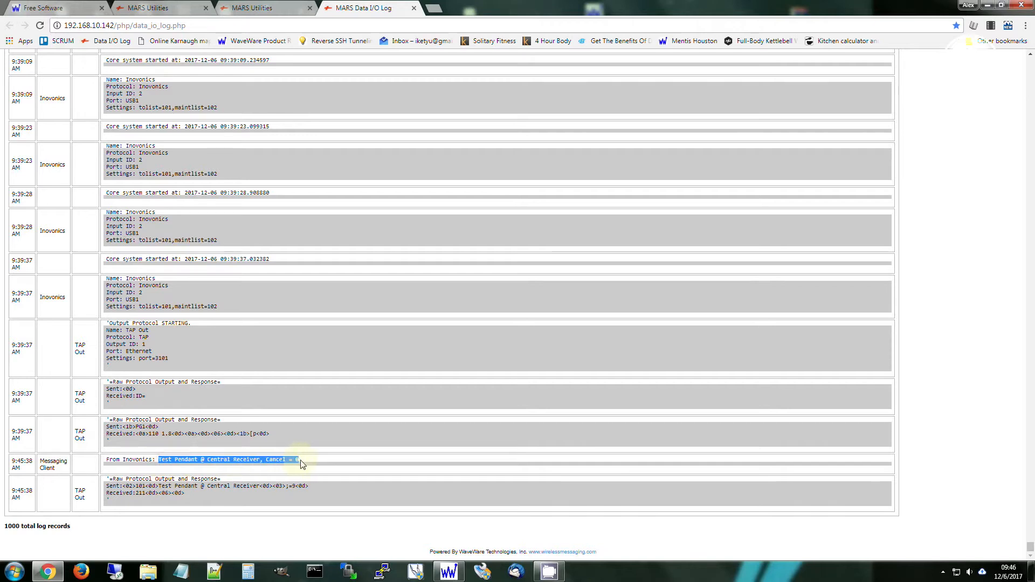
left_click(162, 460)
left_click_drag(160, 460, 292, 460)
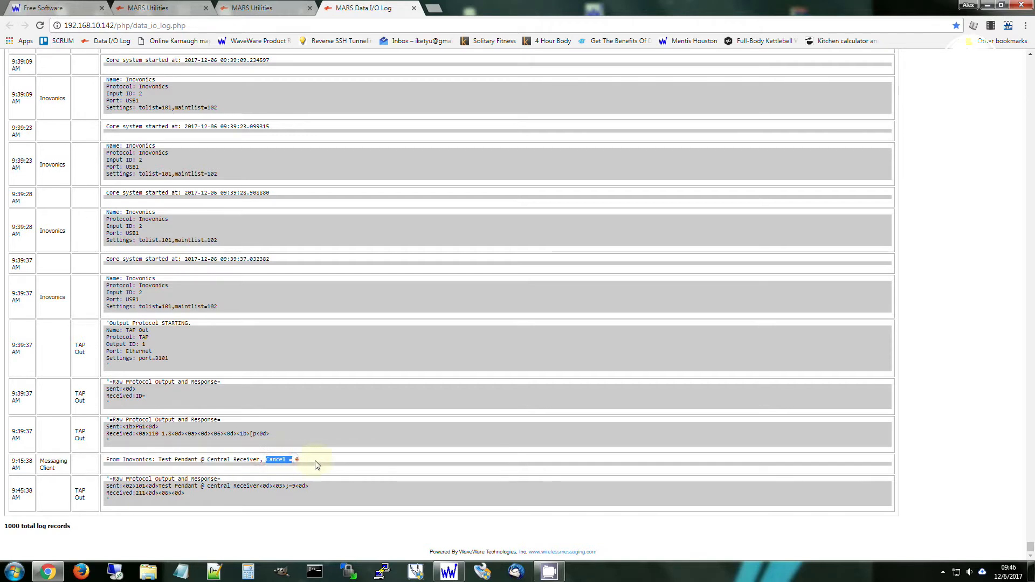
Compare the last TAP Out entry's sent and received data with the alert text in the Inovonics message entry.
left_click(115, 482)
left_click_drag(105, 479, 198, 487)
left_click(213, 494)
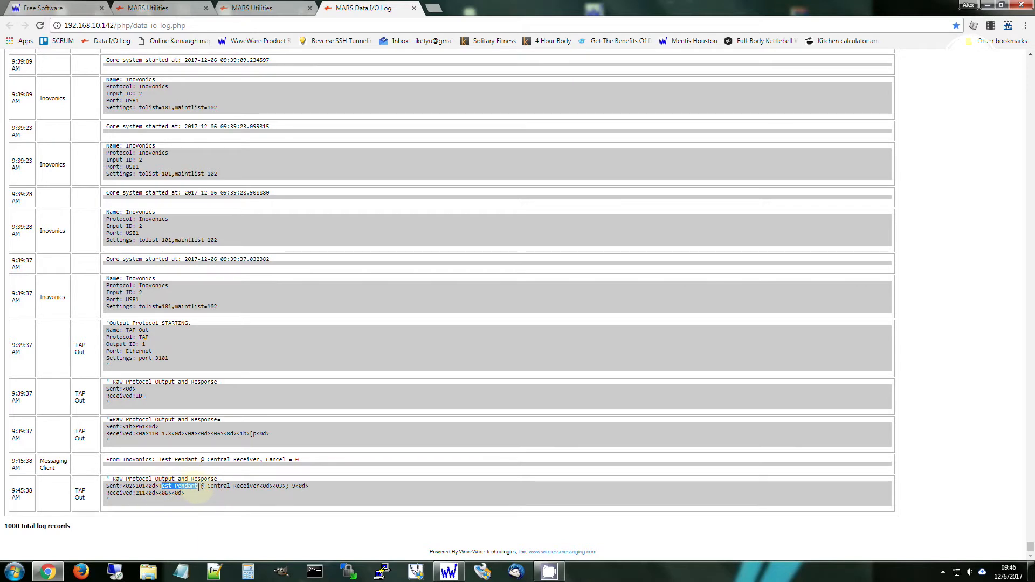
left_click(254, 490)
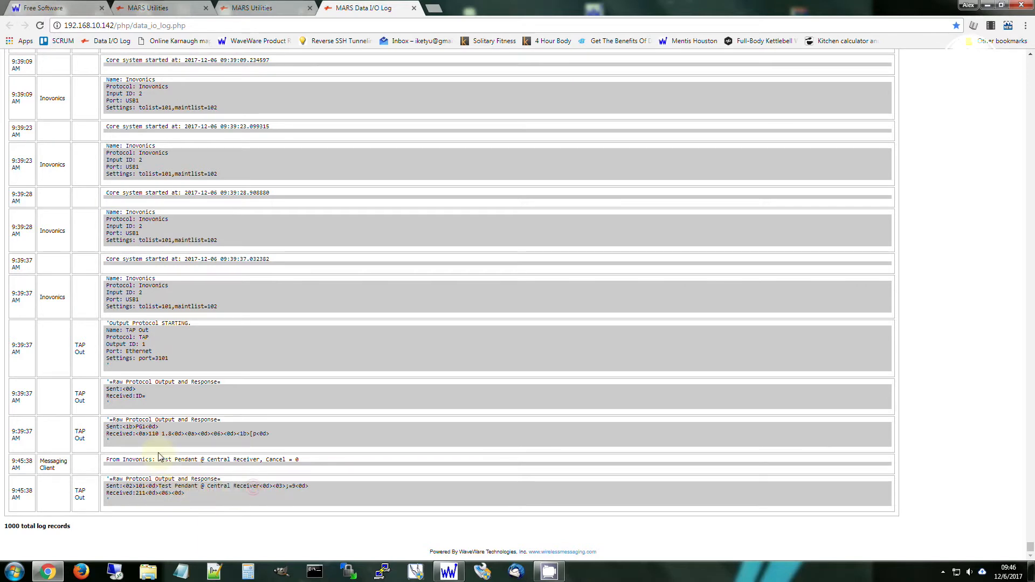
left_click_drag(160, 460, 251, 460)
left_click(219, 460)
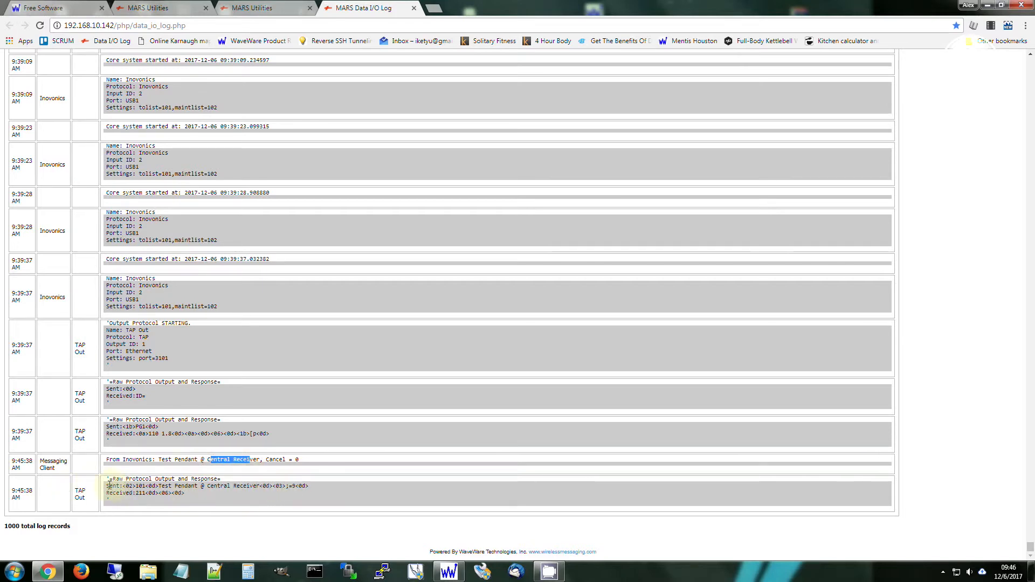
left_click_drag(108, 486, 204, 491)
left_click(205, 492)
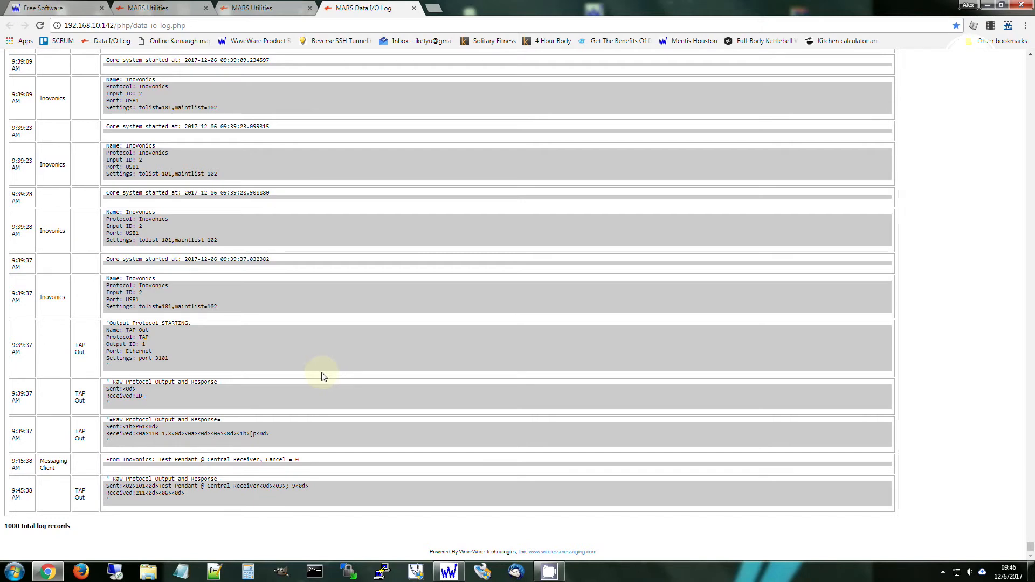
Leave the Data I/O Log and open the Data Inputs configuration to review the configured inputs.
scroll(224, 366, "up", 10)
scroll(229, 366, "up", 10)
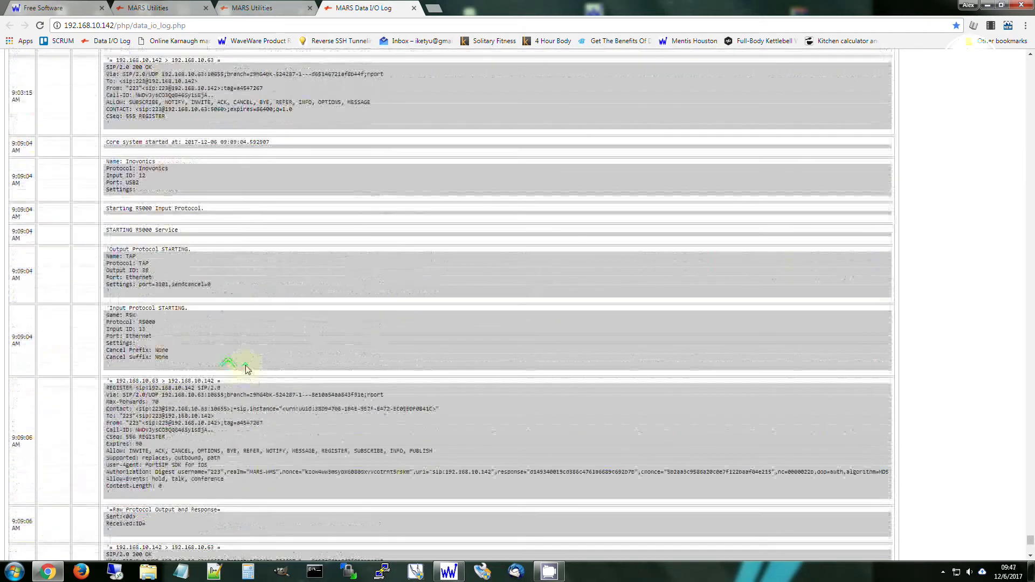
left_click_drag(1031, 535, 1031, 59)
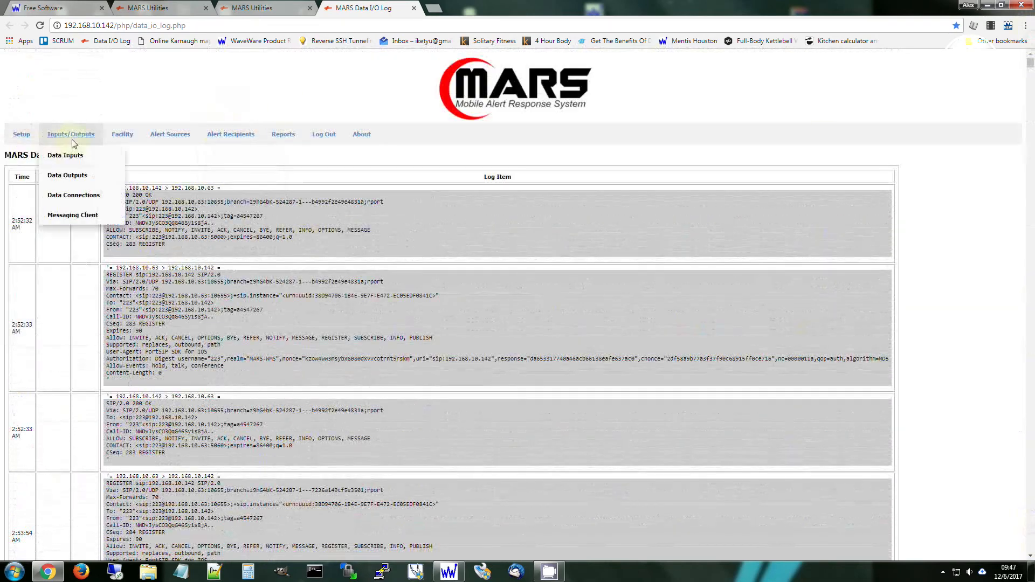
left_click(68, 155)
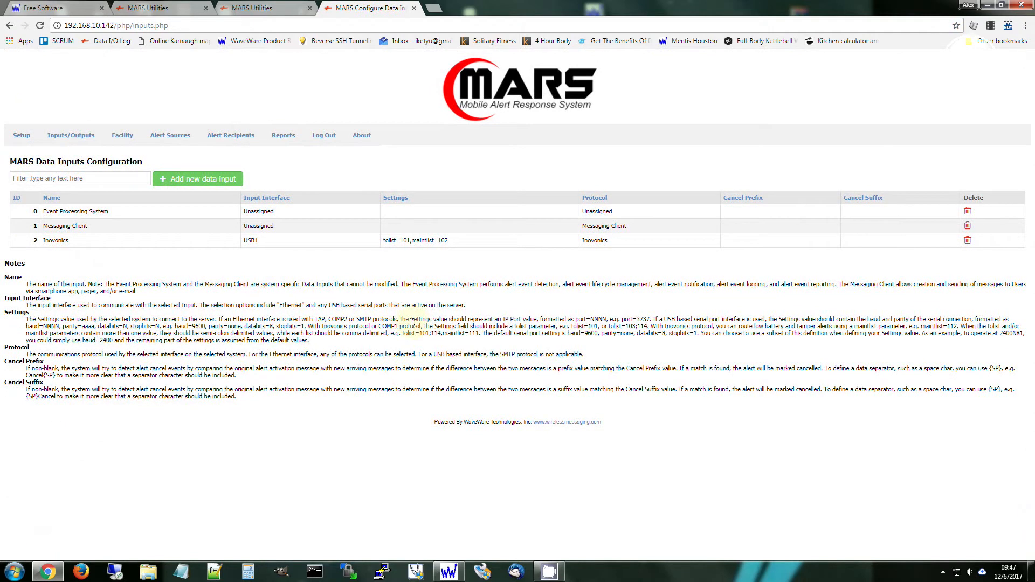
left_click(76, 136)
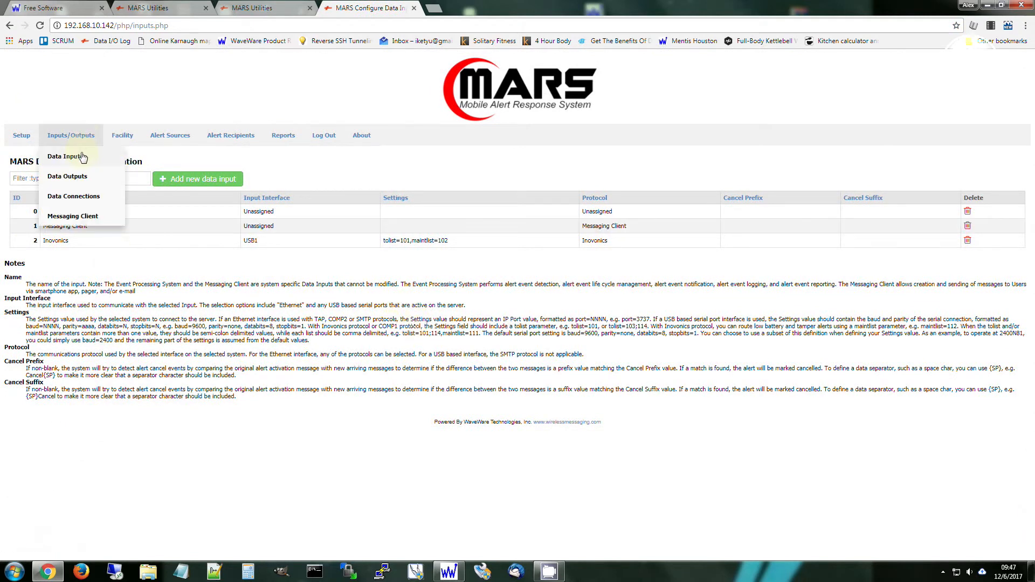
left_click(81, 157)
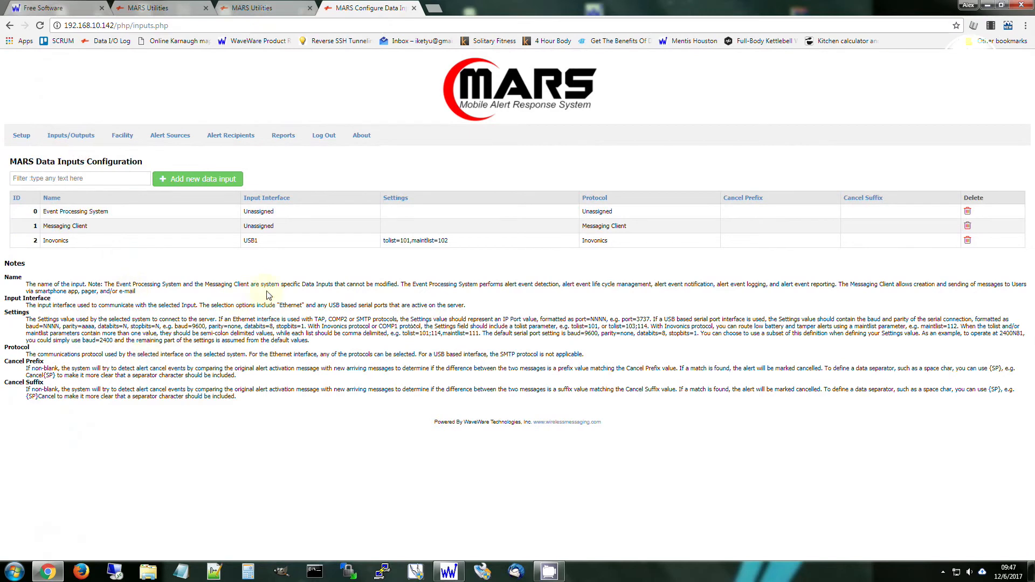